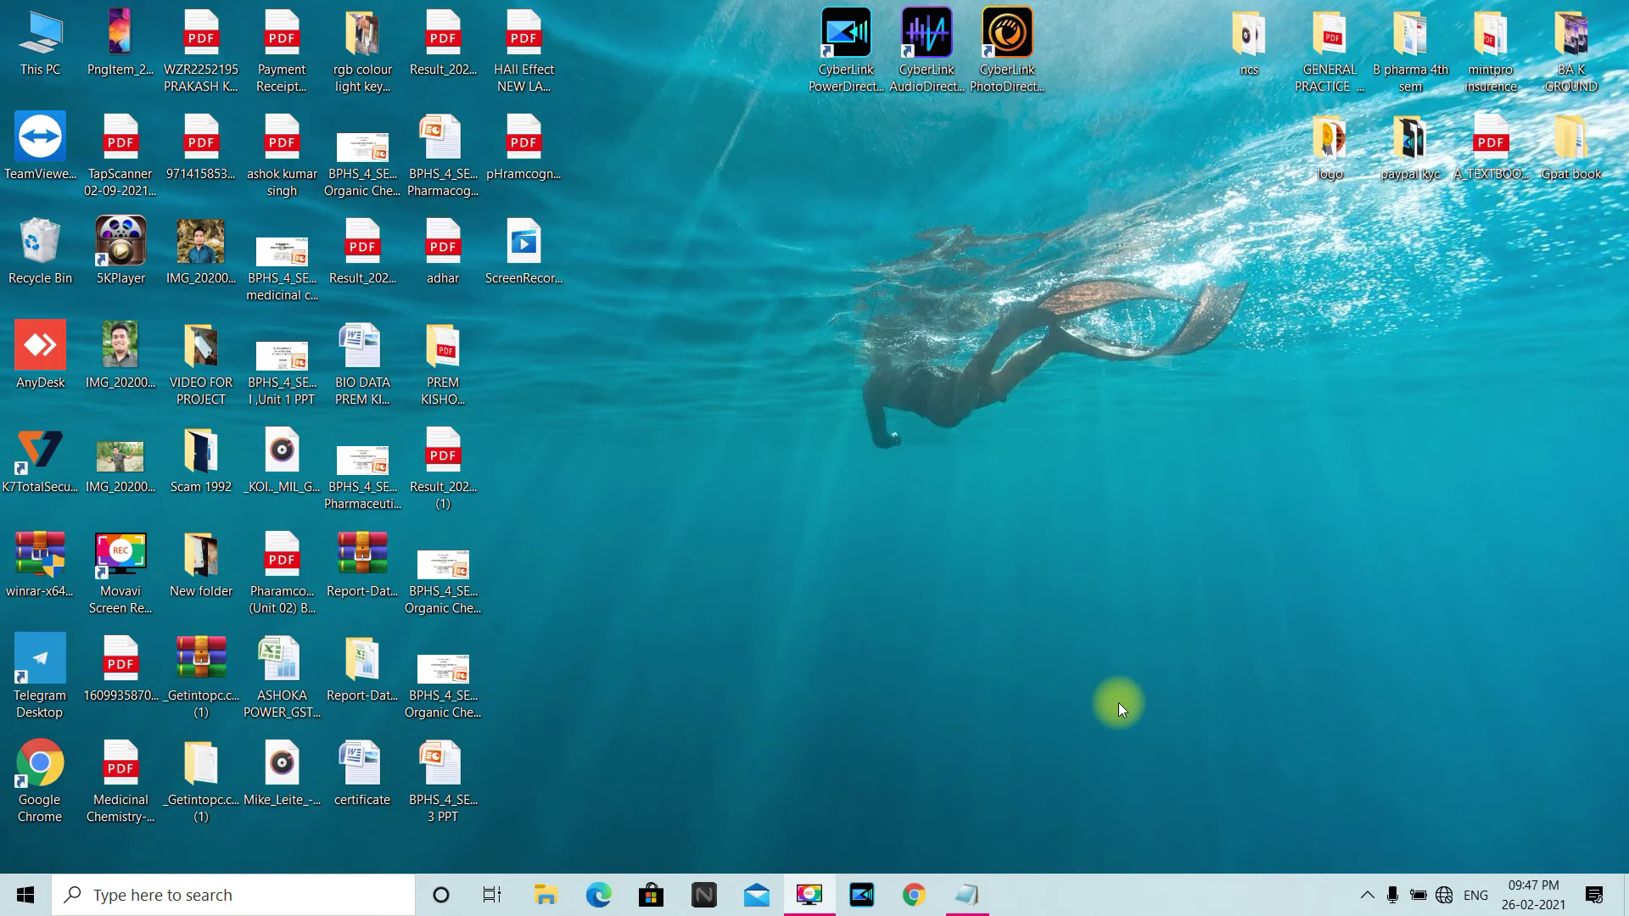
- Find and launch Microsoft Office Word 2007 to start a blank document
{"action": "left_click", "coordinate": [313, 898]}
{"action": "type", "text": "word"}
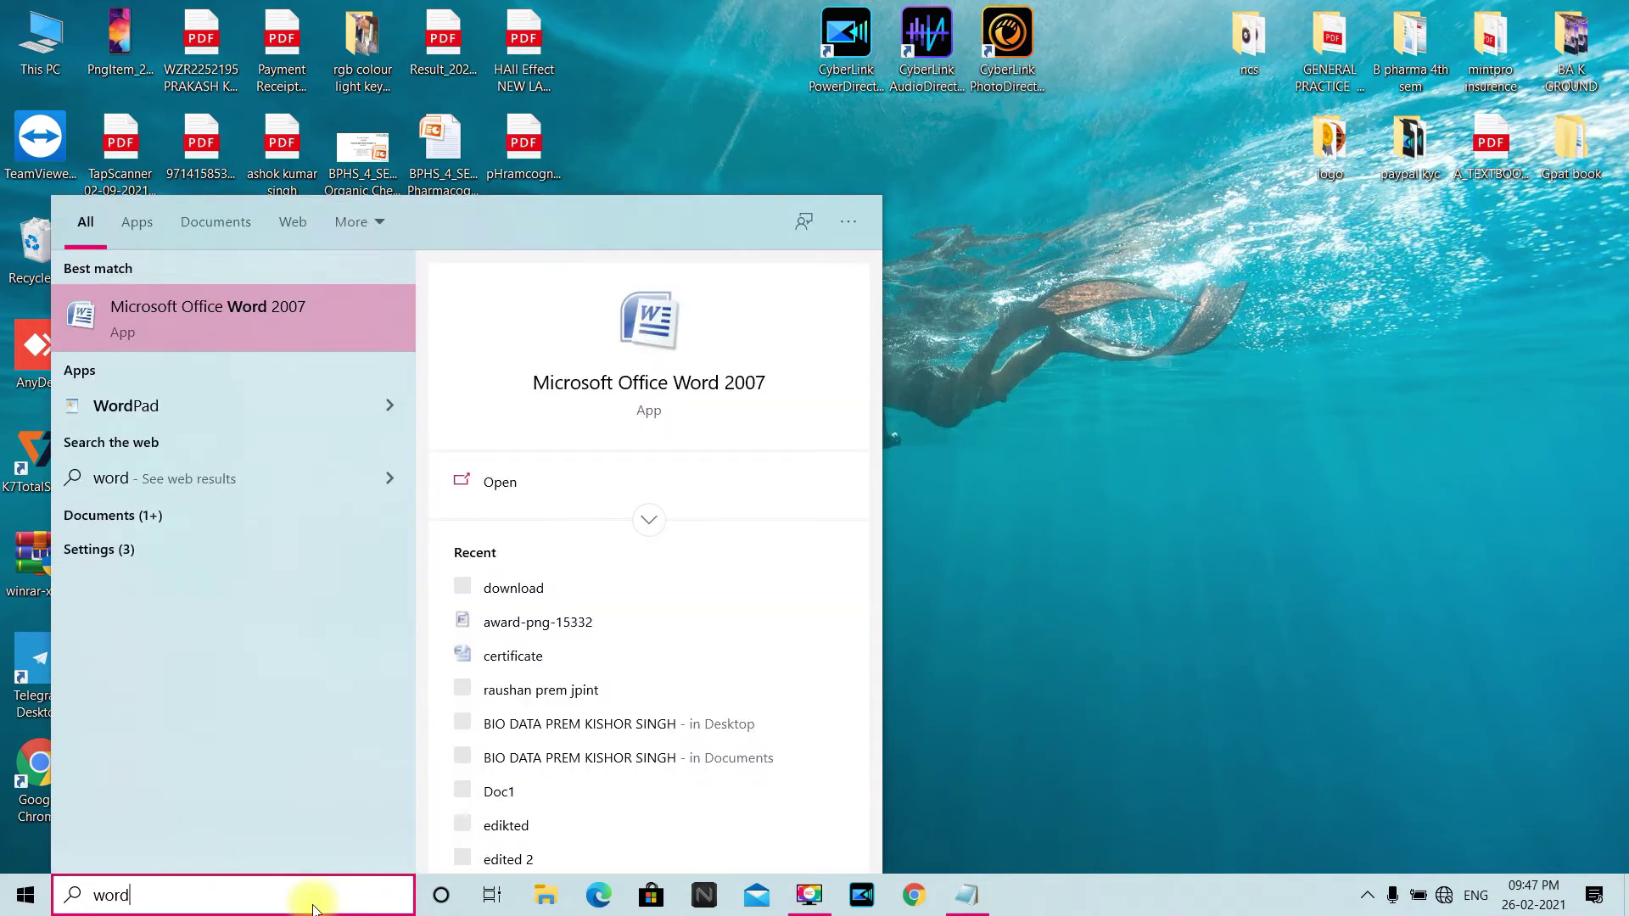
{"action": "left_click", "coordinate": [202, 312]}
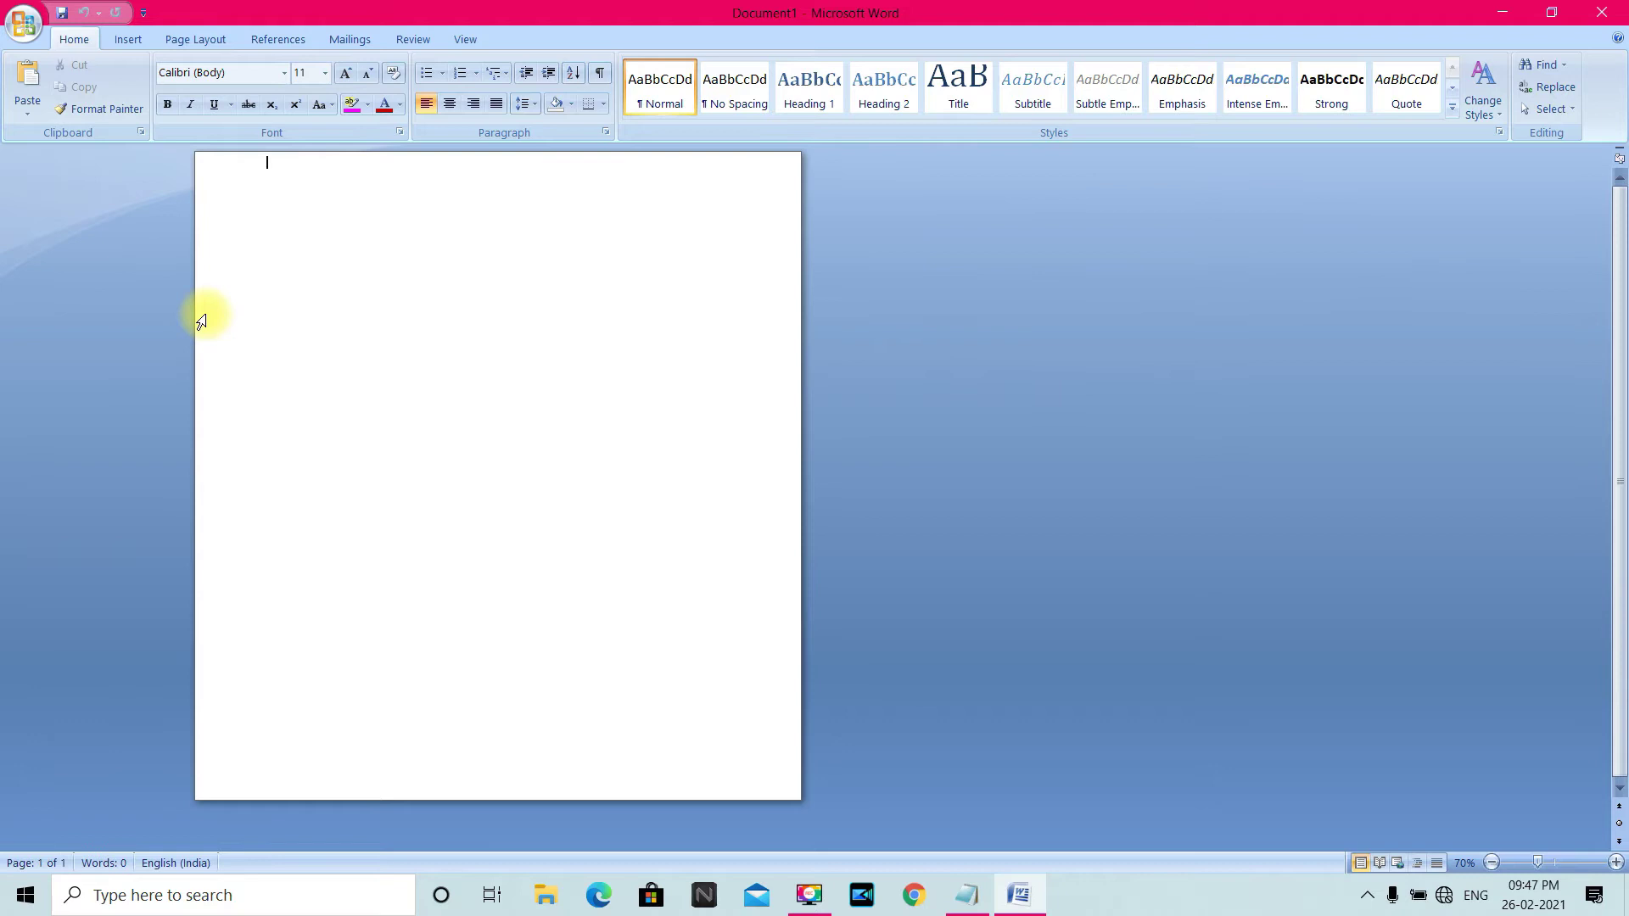
{"action": "scroll", "coordinate": [205, 314], "scroll_direction": "up", "scroll_amount": 4}
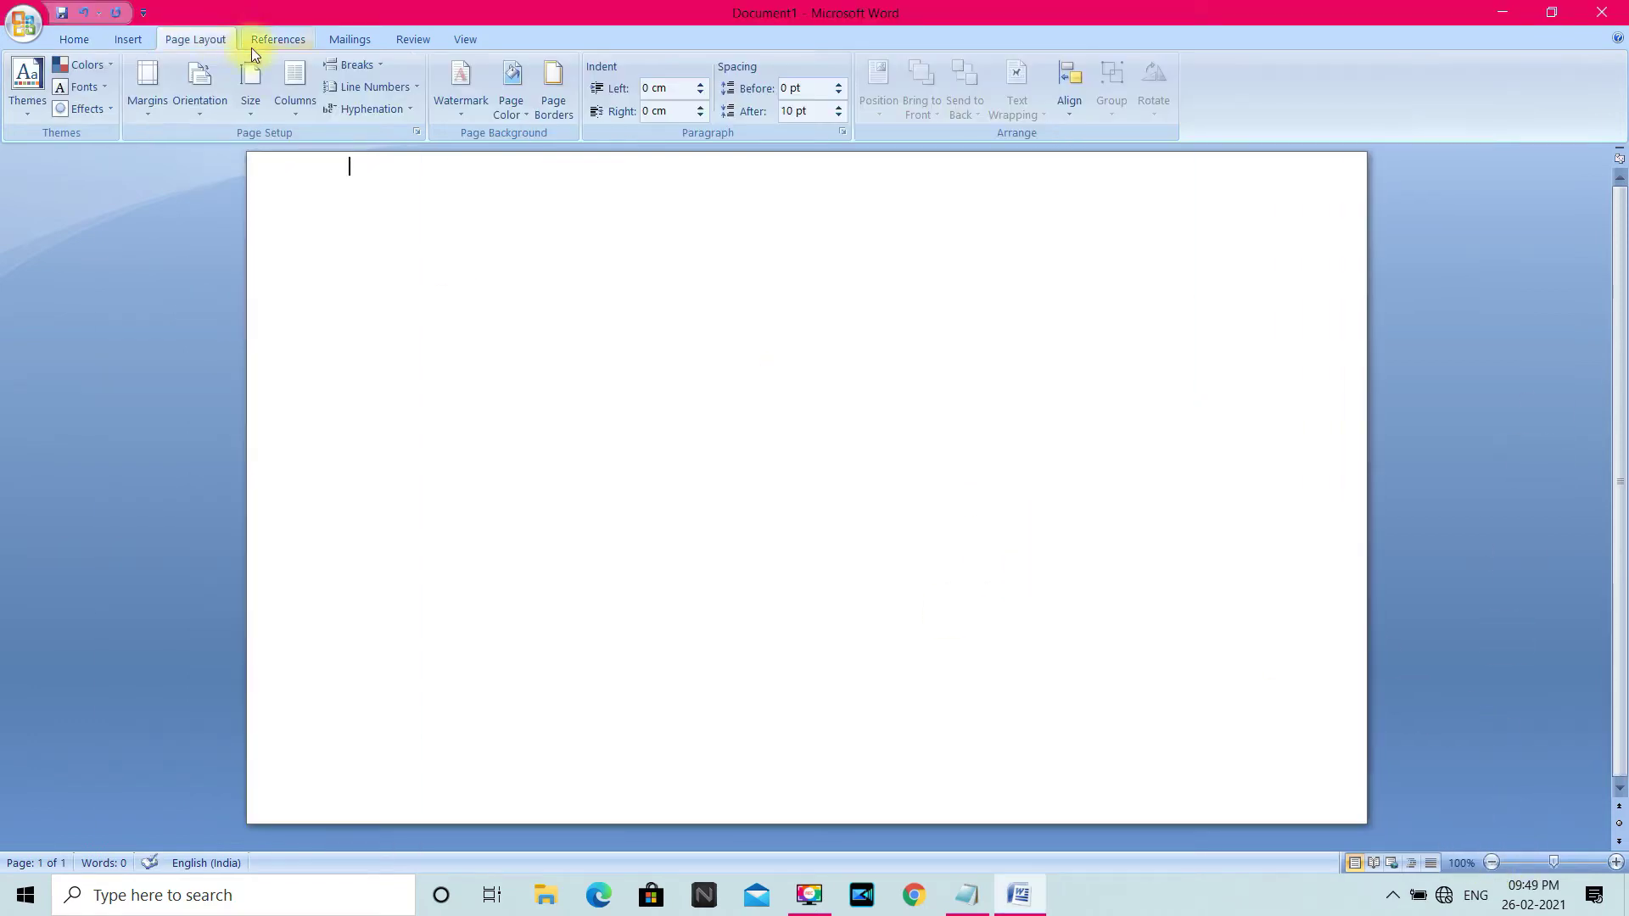
- Set the page to landscape orientation and Letter paper size (21.59 cm x 27.94 cm)
{"action": "left_click", "coordinate": [201, 93]}
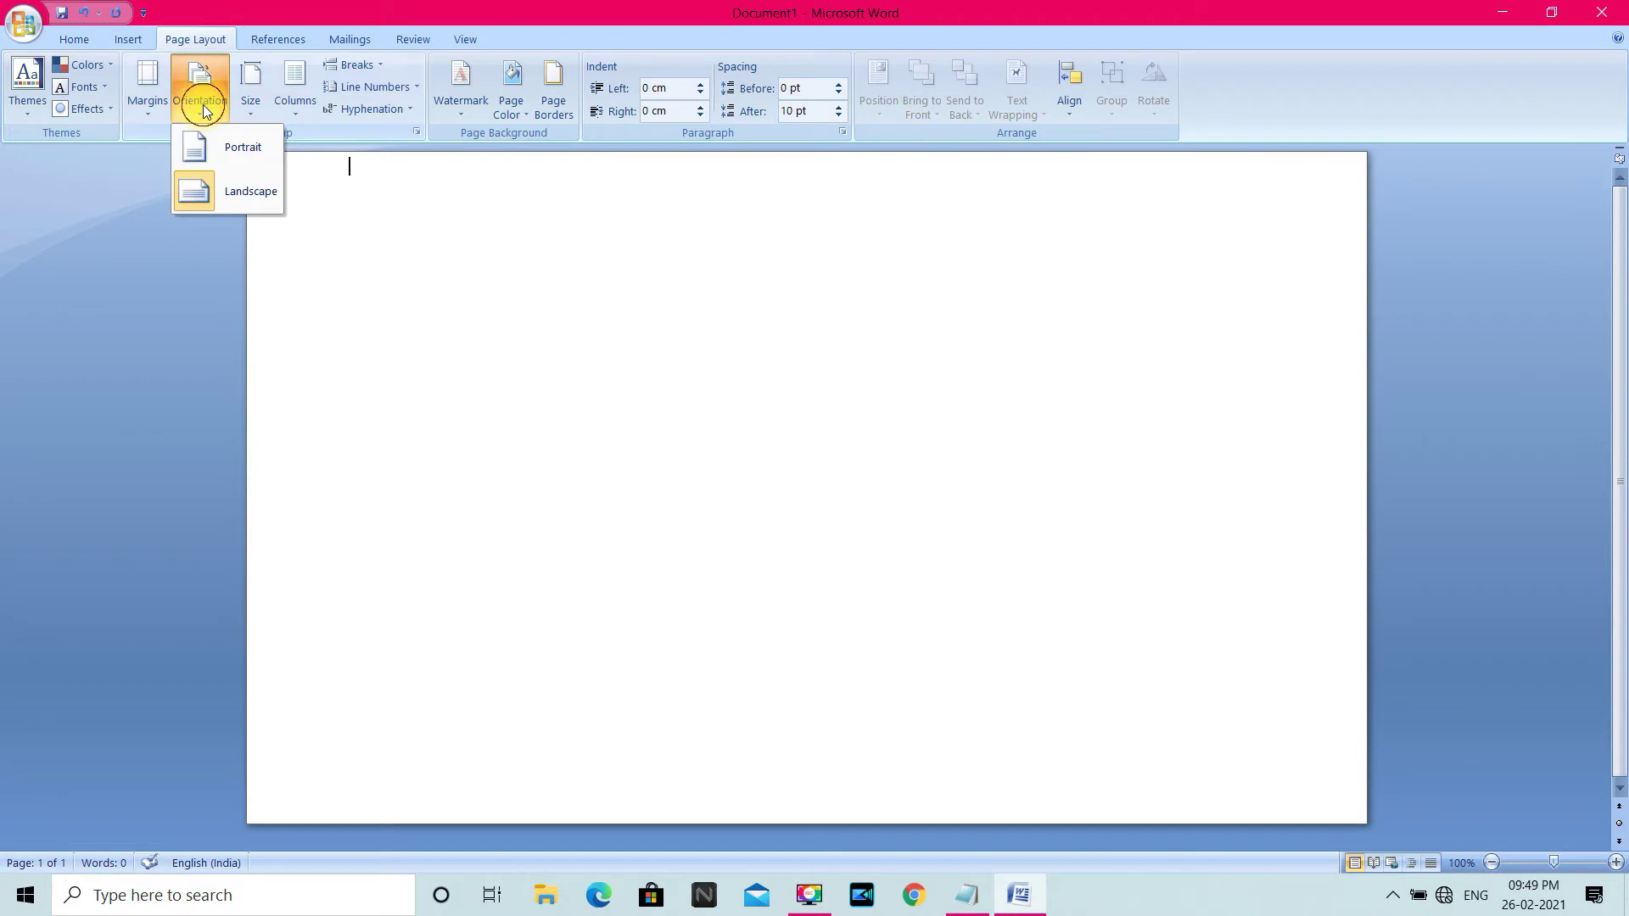
{"action": "left_click", "coordinate": [227, 204]}
{"action": "left_click", "coordinate": [250, 89]}
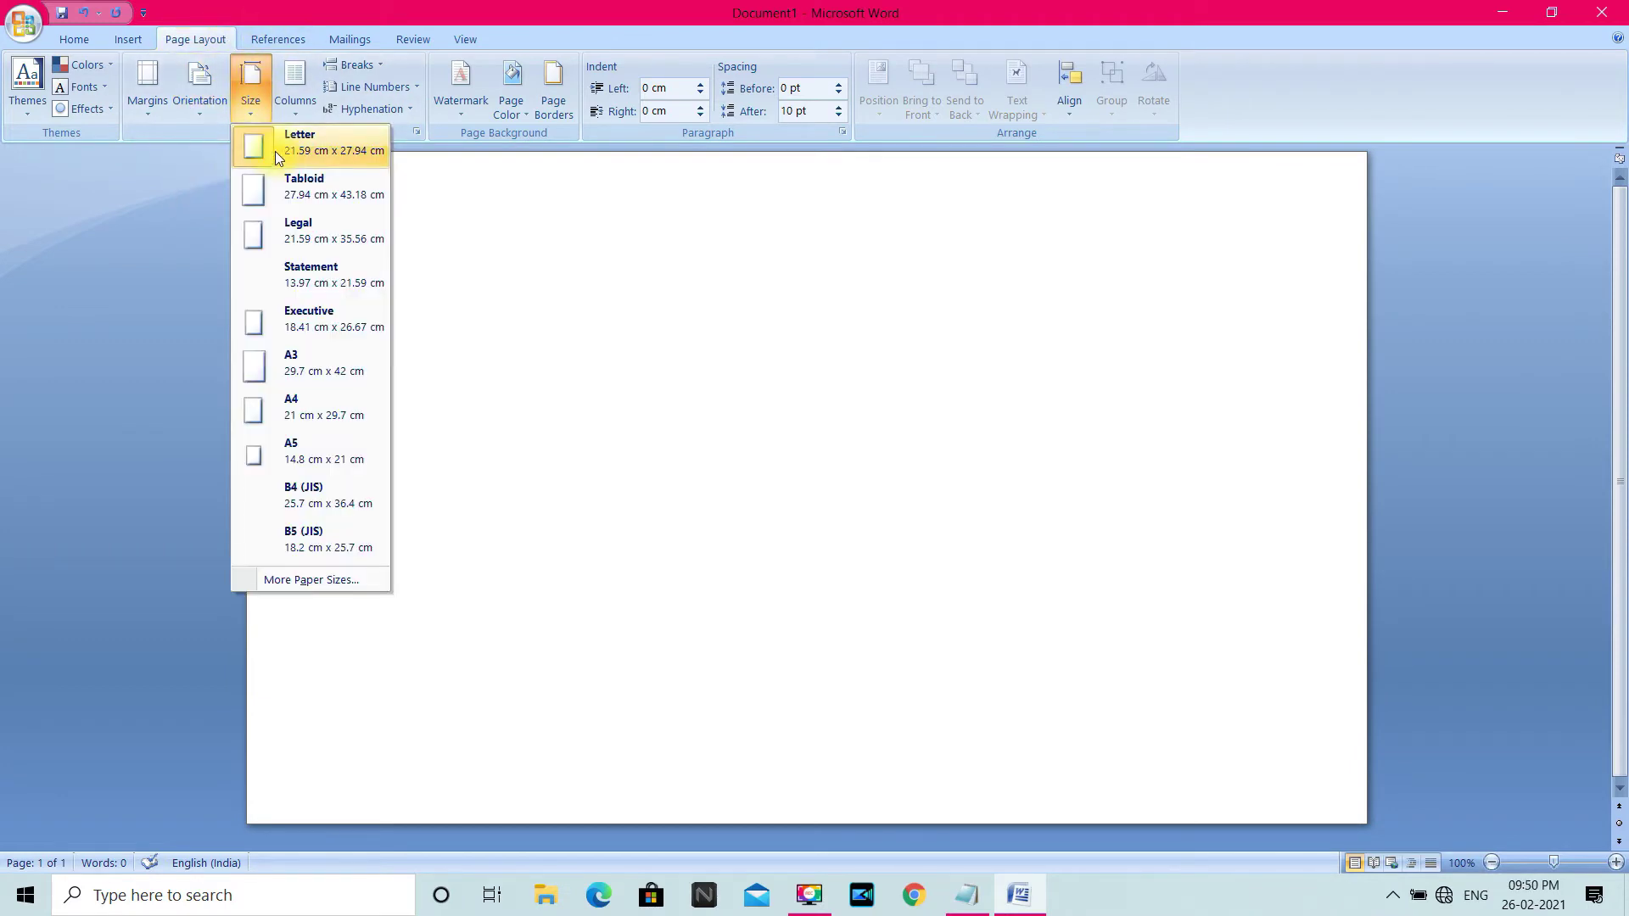
{"action": "left_click", "coordinate": [275, 154]}
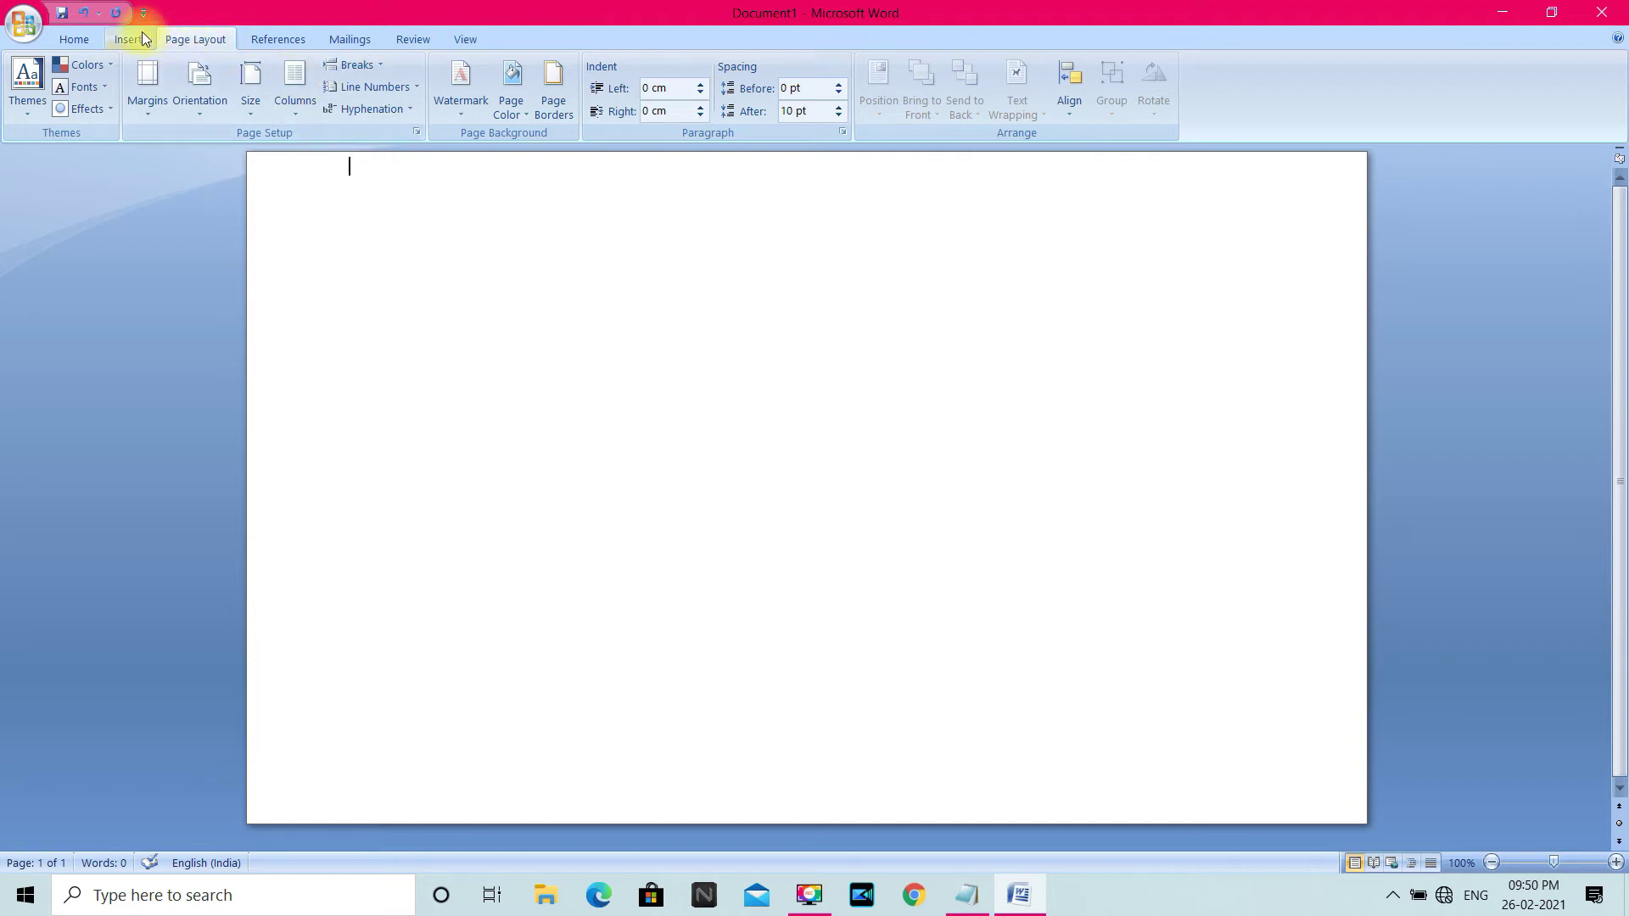
- Choose the red flower art with green leaves as the page border for the whole document
{"action": "left_click", "coordinate": [557, 100]}
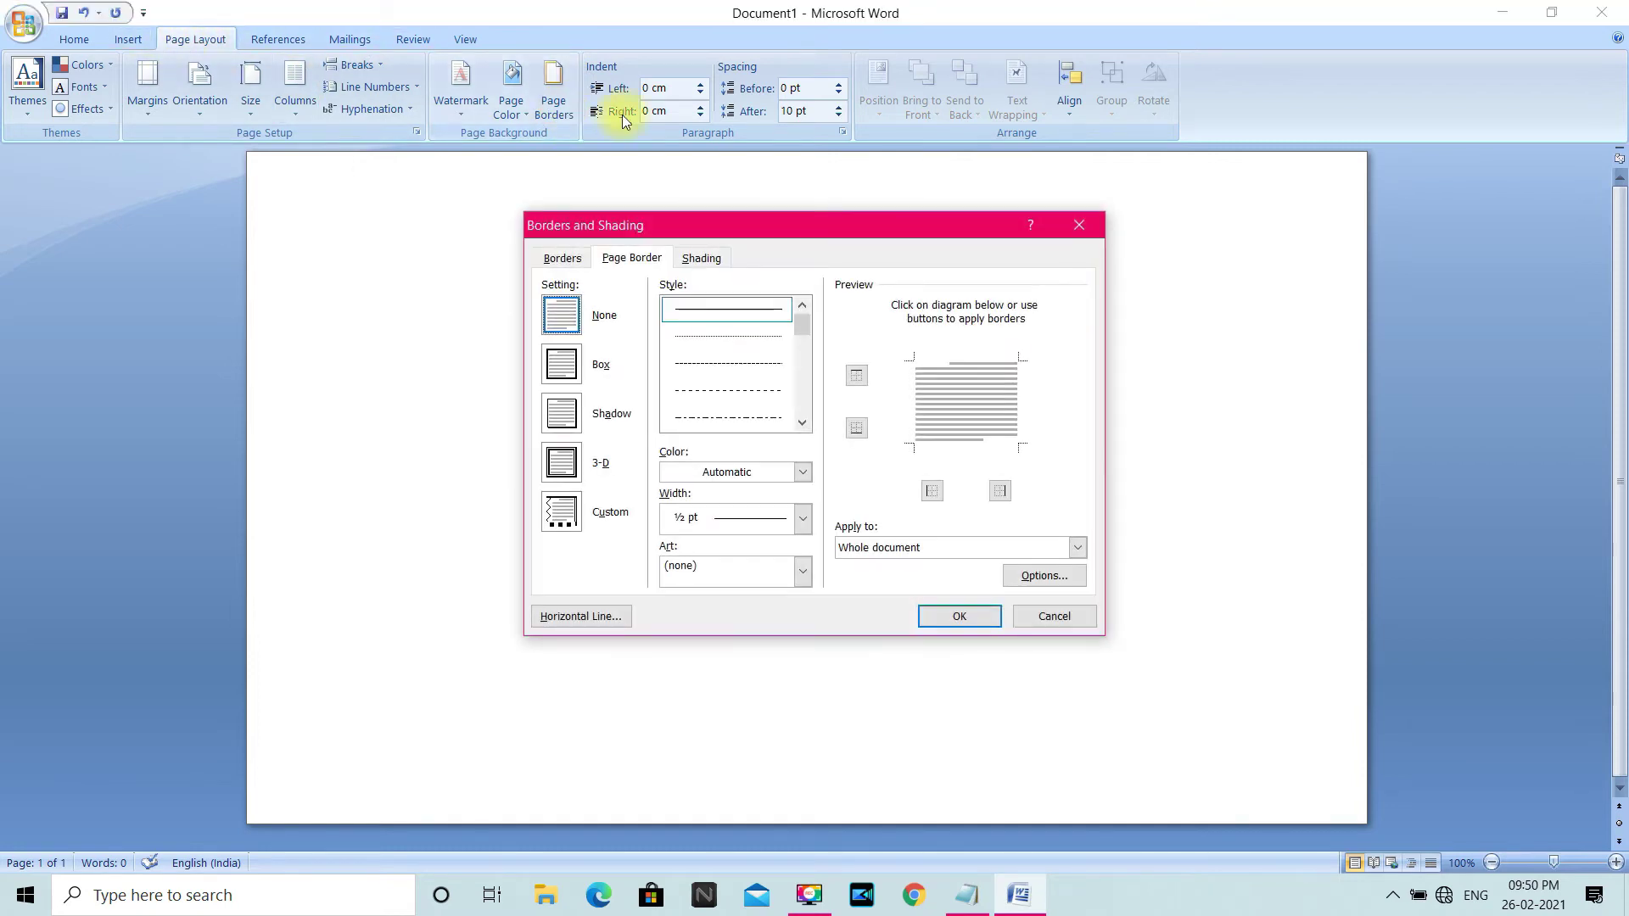
{"action": "left_click", "coordinate": [565, 466]}
{"action": "left_click", "coordinate": [802, 570]}
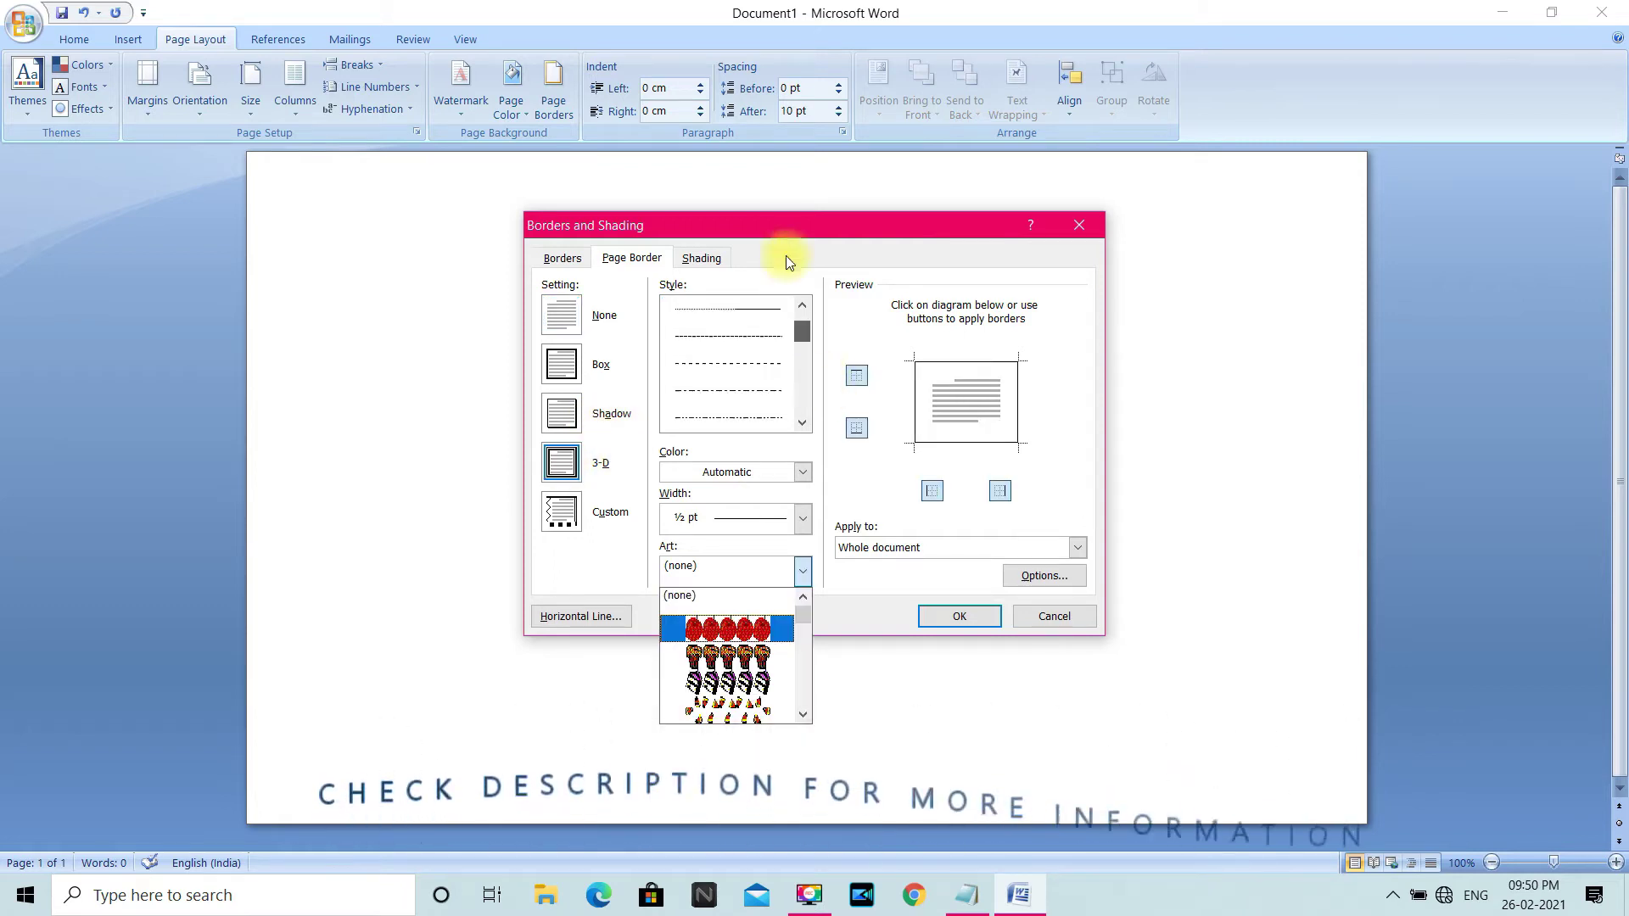
{"action": "left_click", "coordinate": [803, 714]}
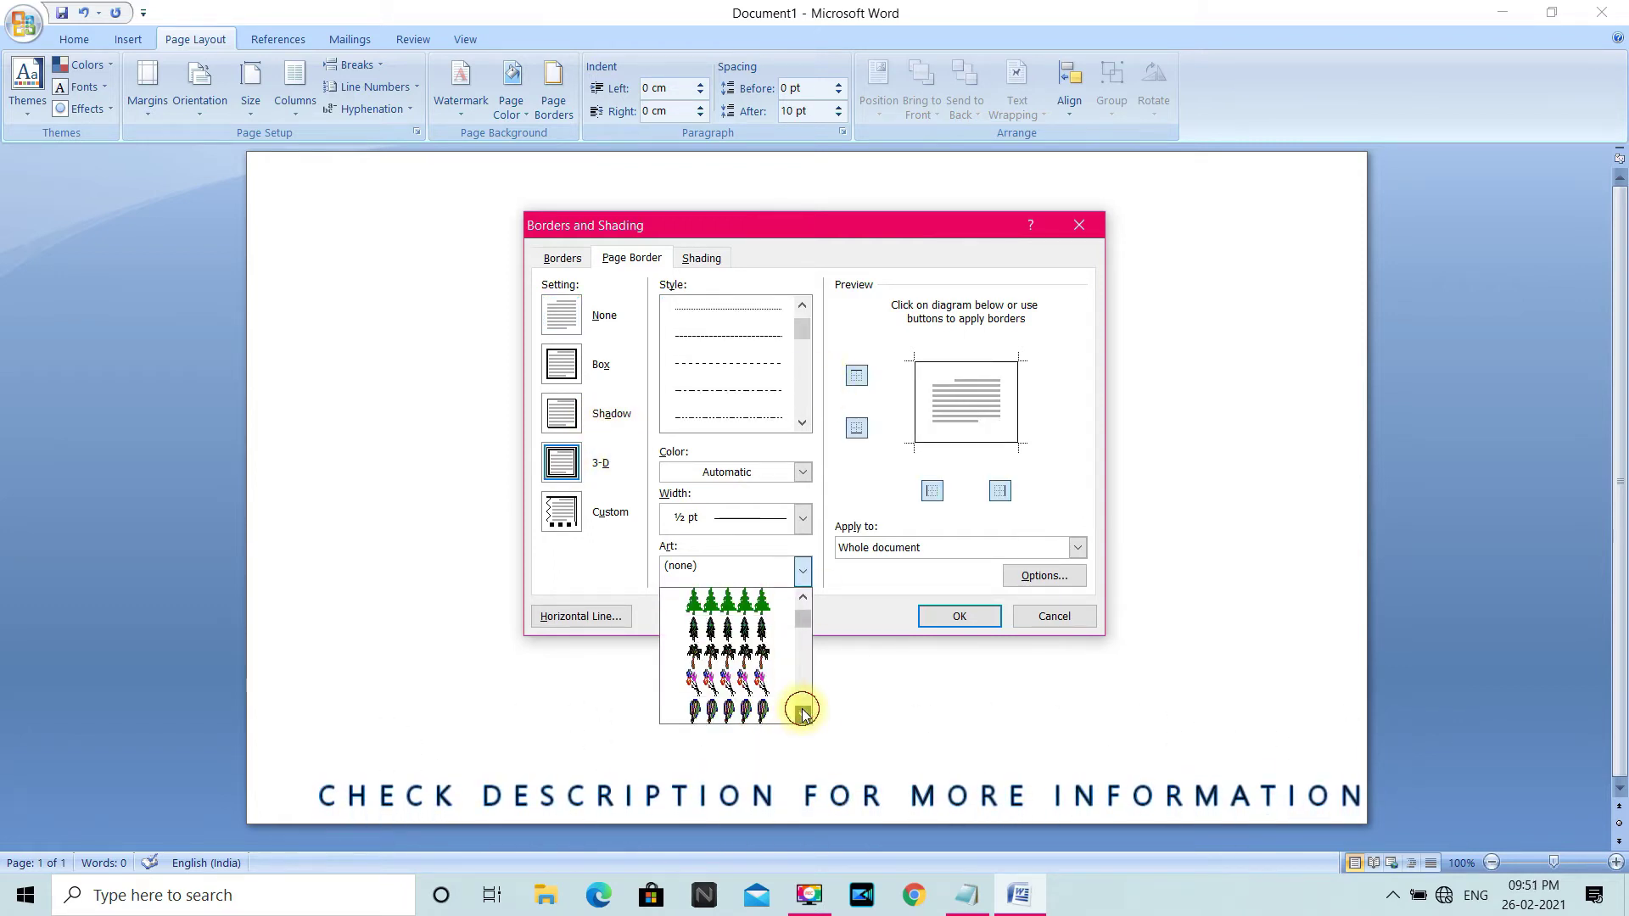
{"action": "left_click", "coordinate": [803, 714]}
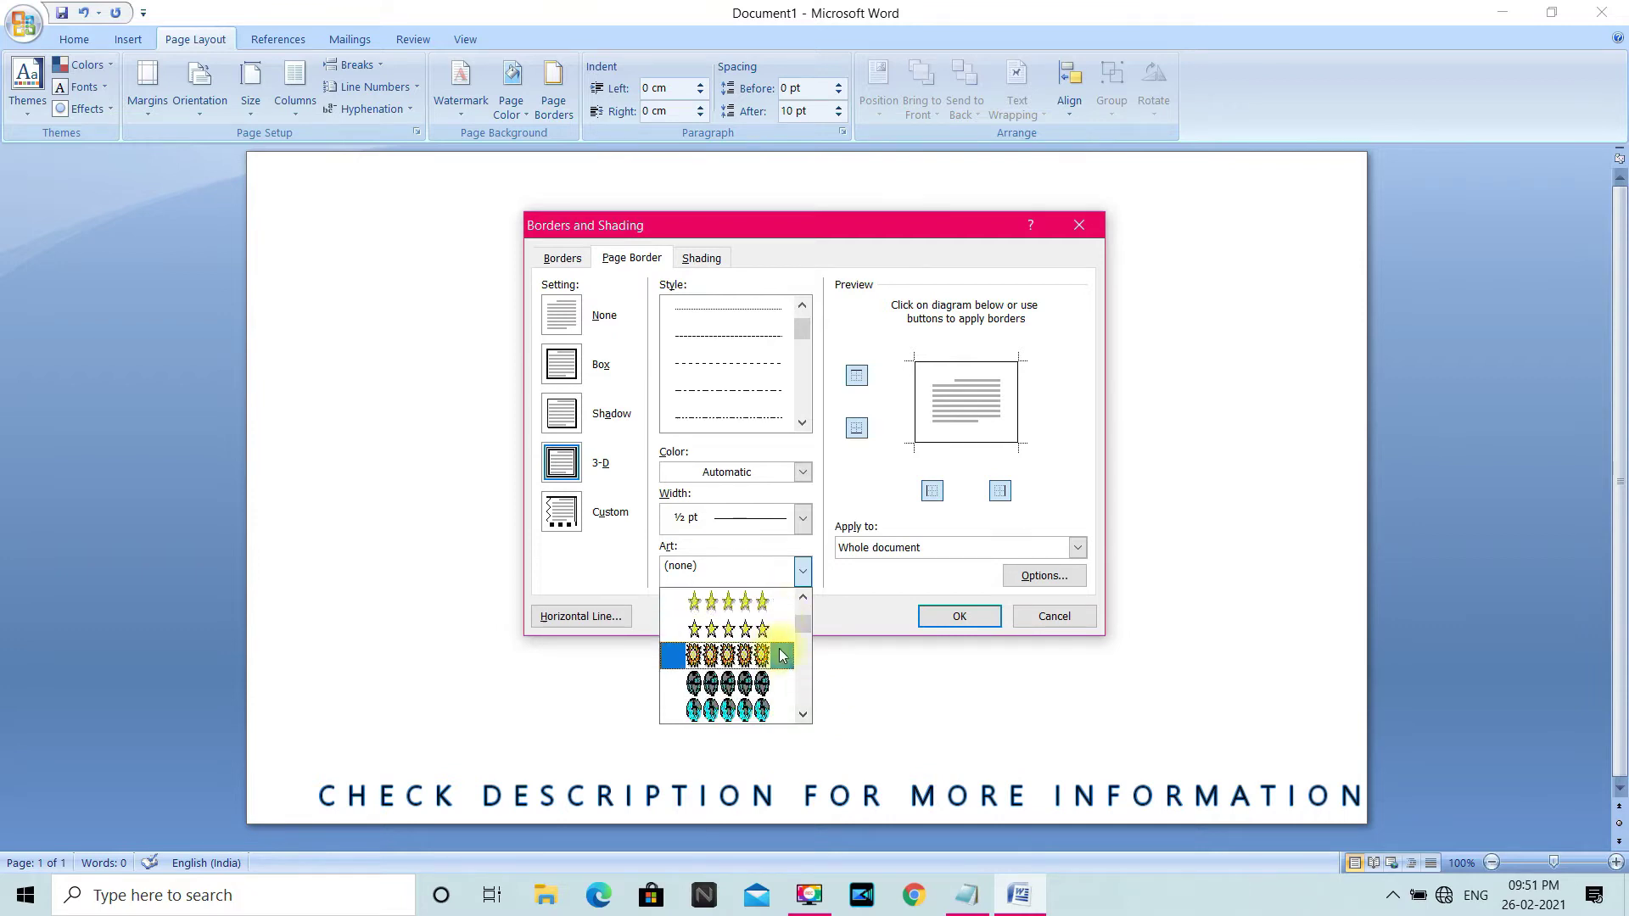
{"action": "left_click", "coordinate": [803, 714]}
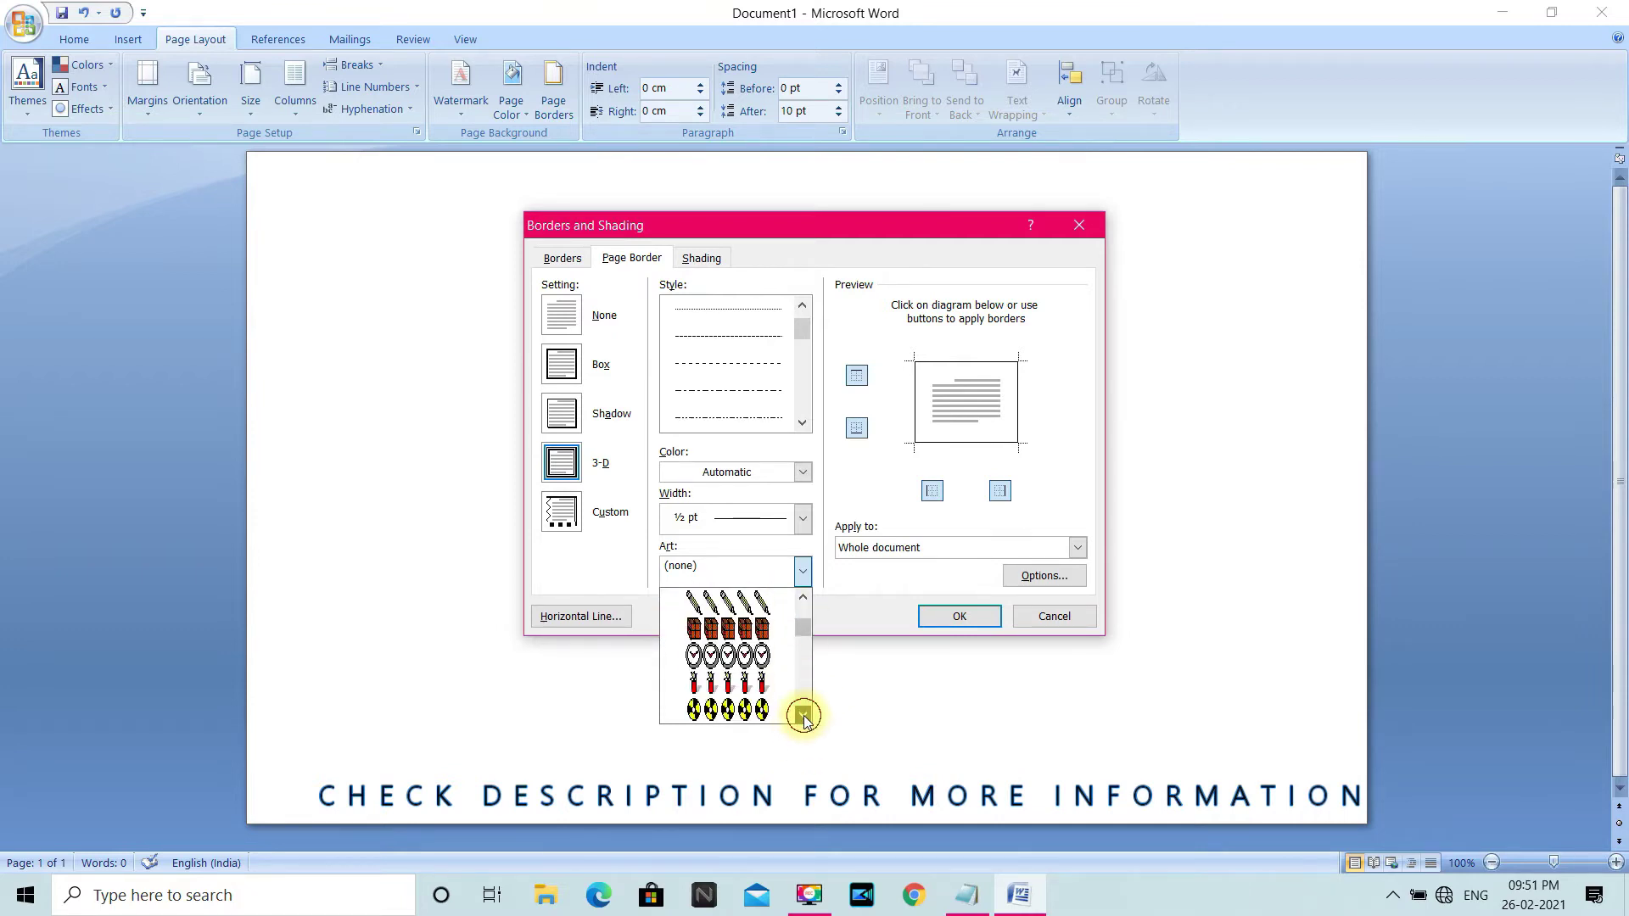
{"action": "left_click", "coordinate": [803, 714]}
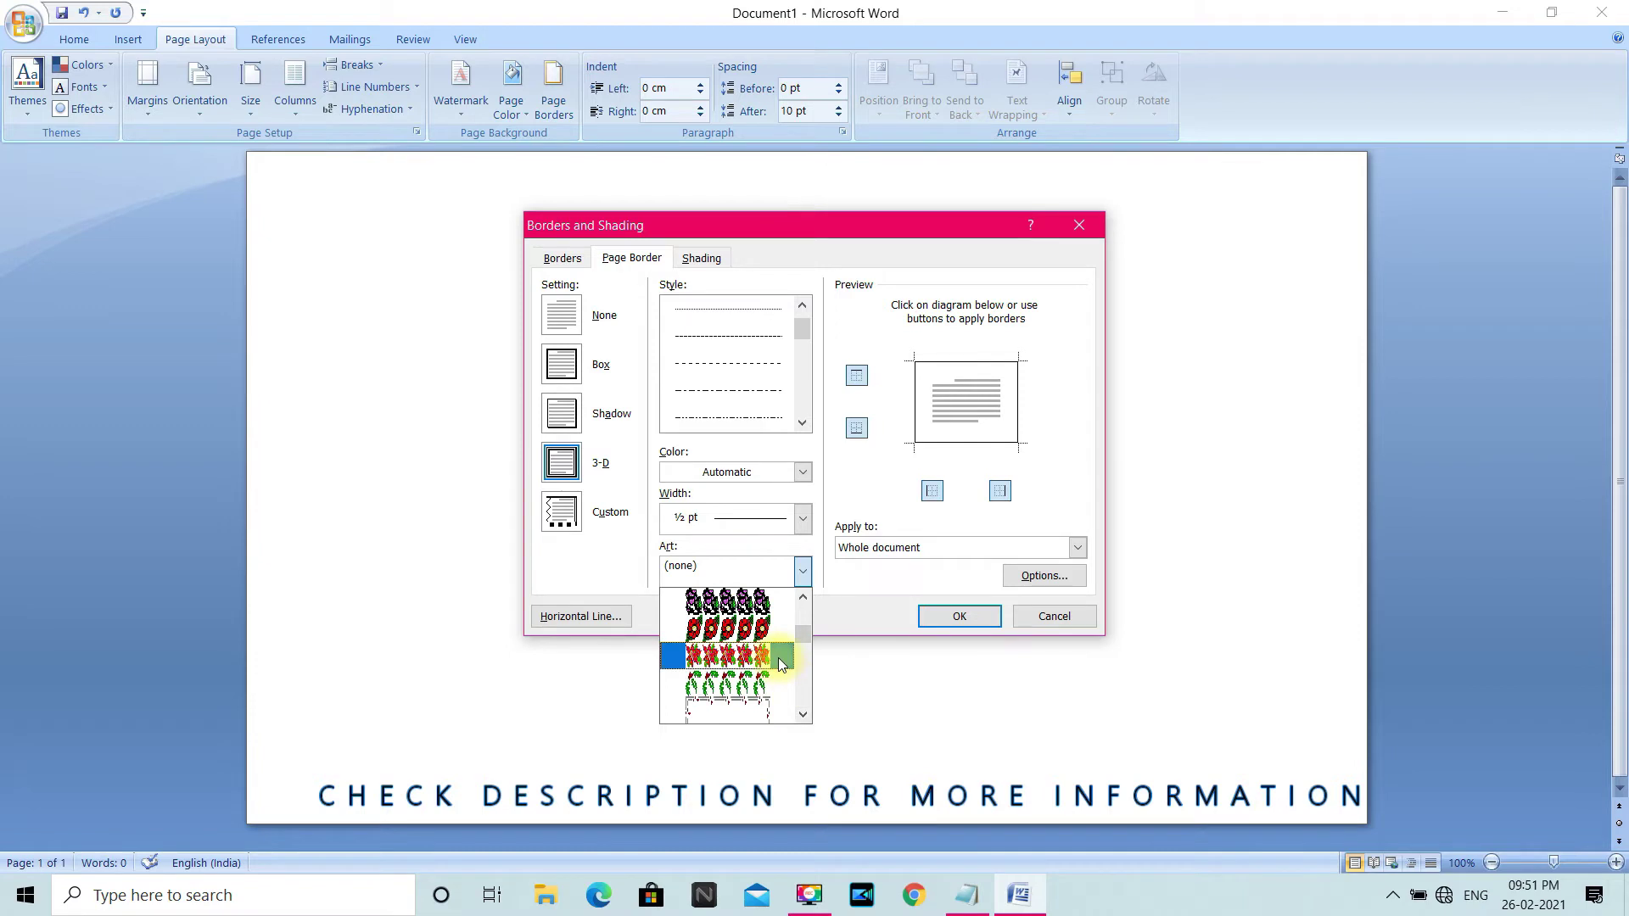
{"action": "left_click", "coordinate": [764, 630]}
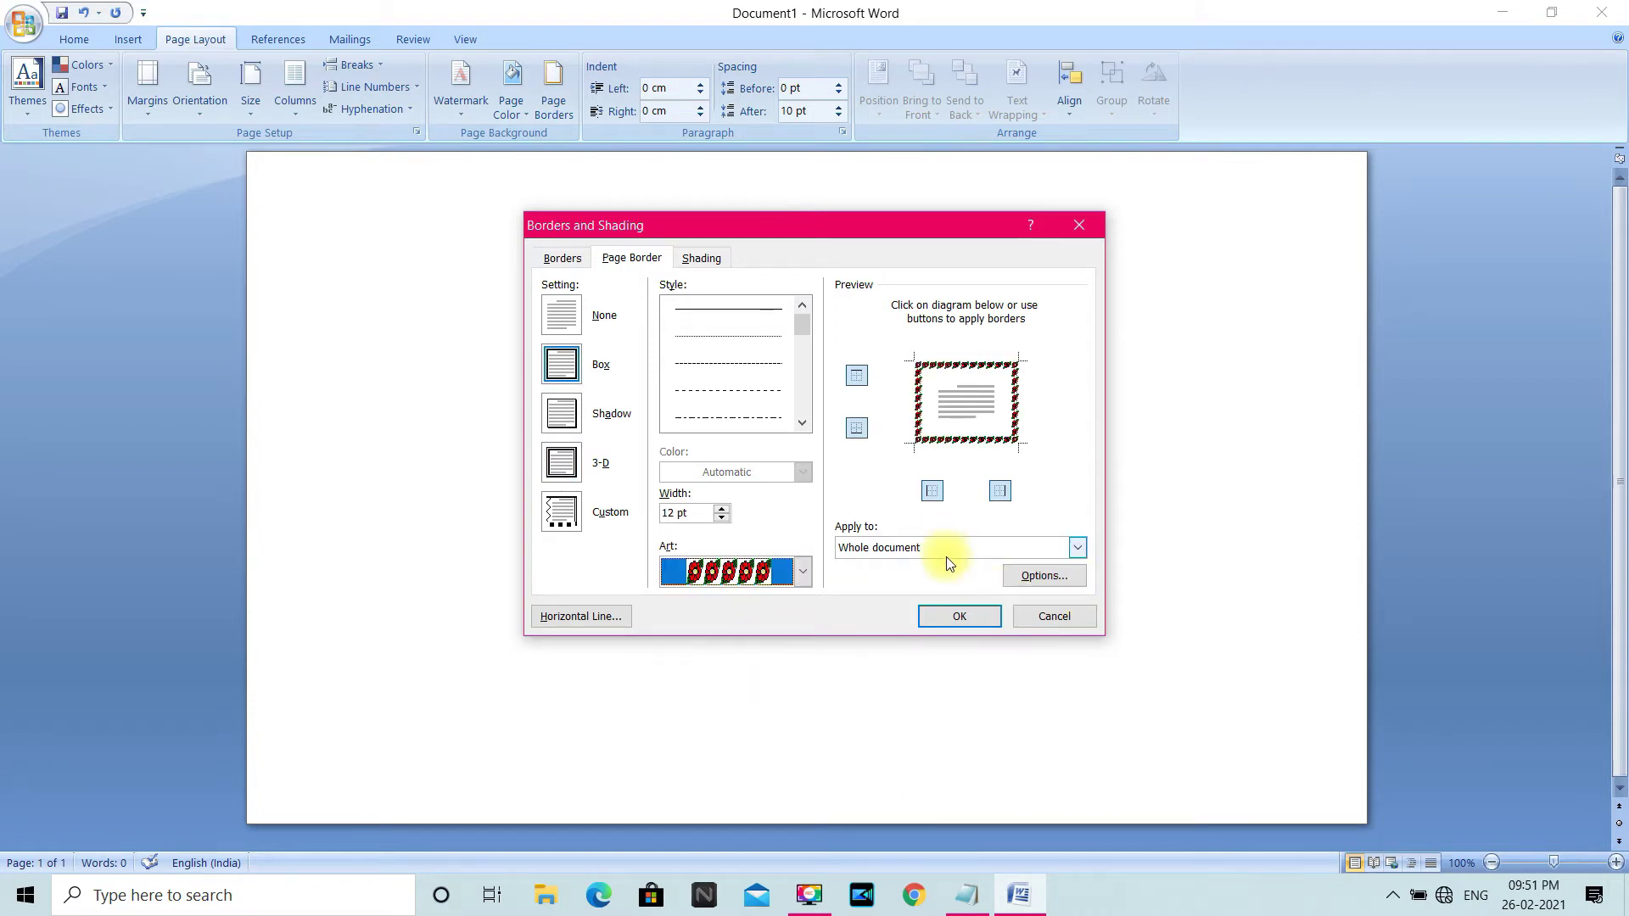
- Set the page border's top, bottom, left and right margins to 31 pt and apply the border
{"action": "left_click", "coordinate": [1032, 572]}
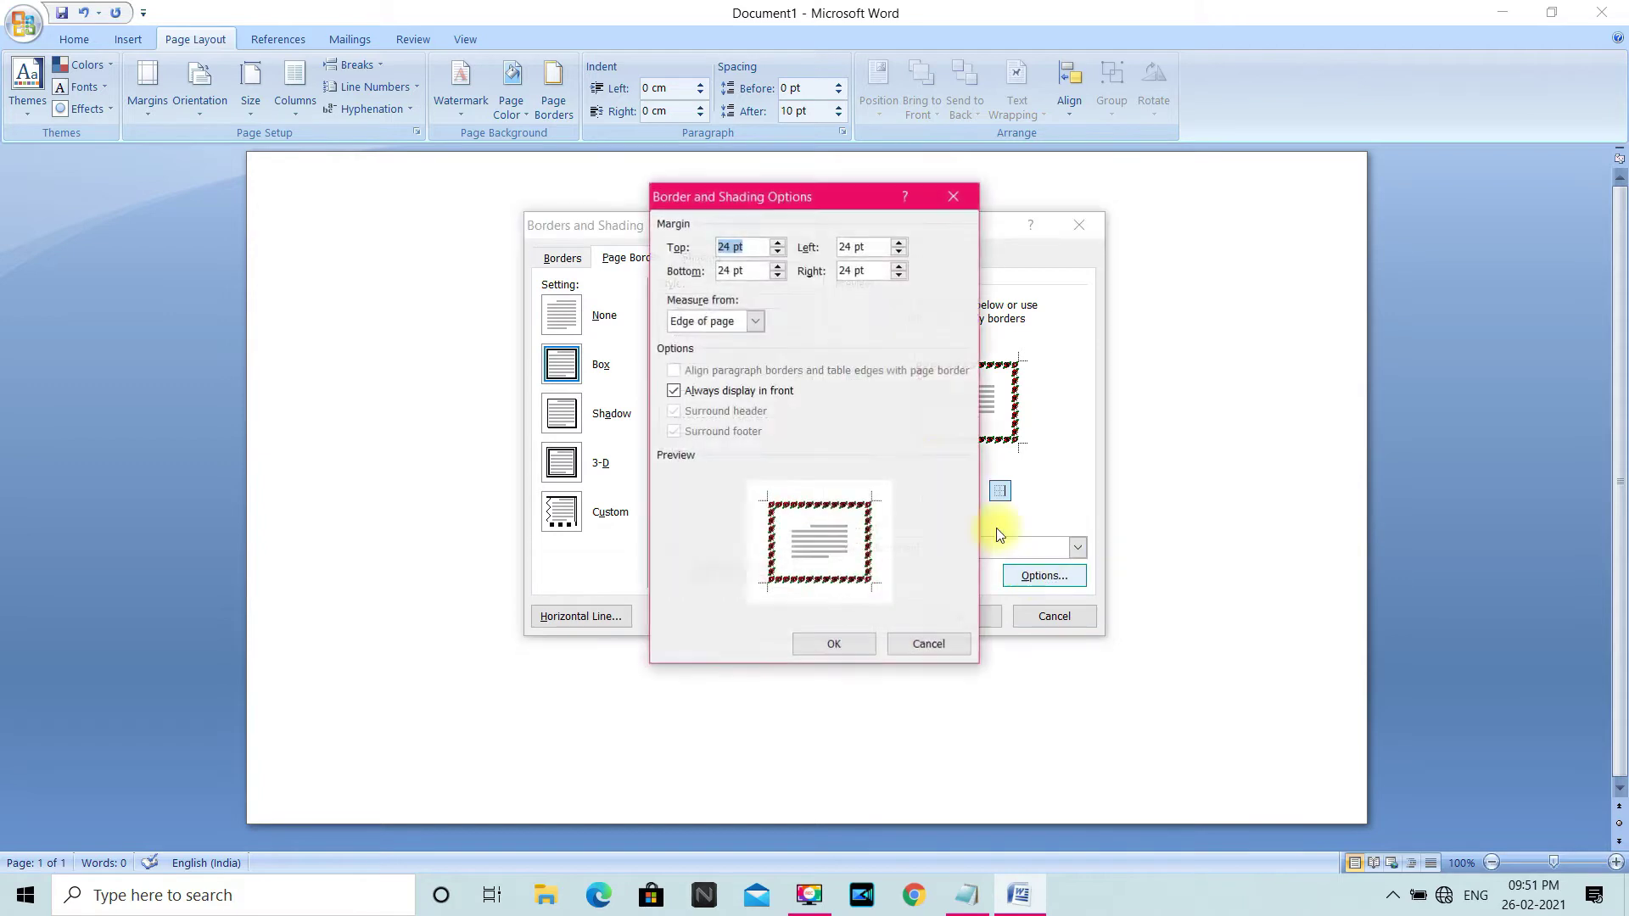
{"action": "left_click", "coordinate": [777, 243]}
{"action": "left_click", "coordinate": [777, 242]}
{"action": "left_click", "coordinate": [777, 242]}
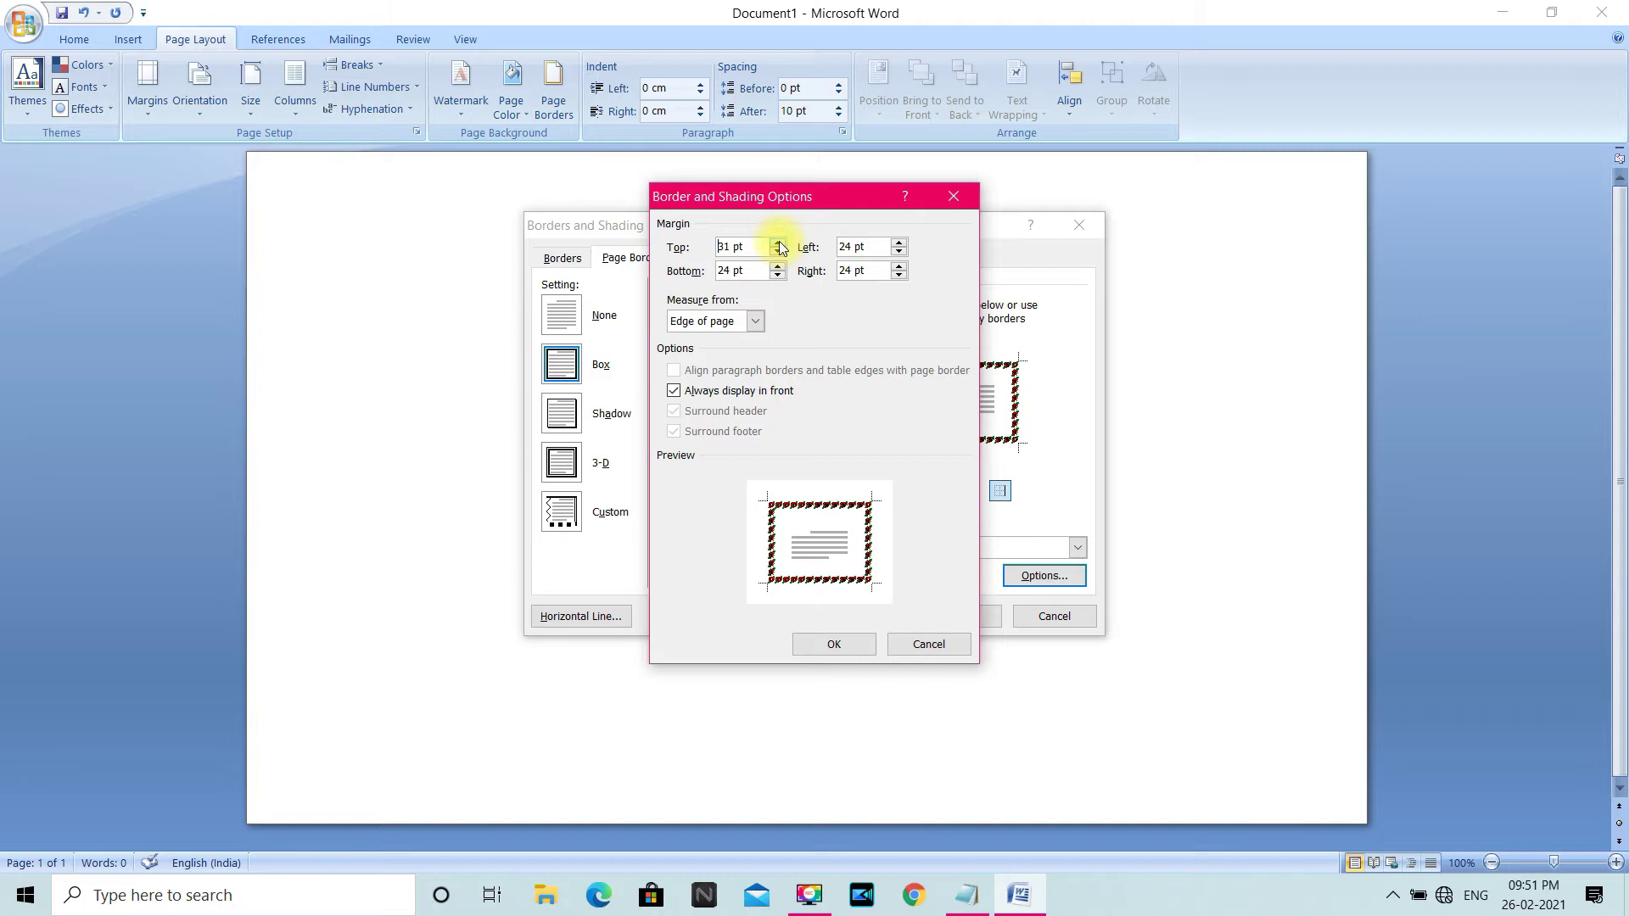
{"action": "left_click", "coordinate": [777, 252]}
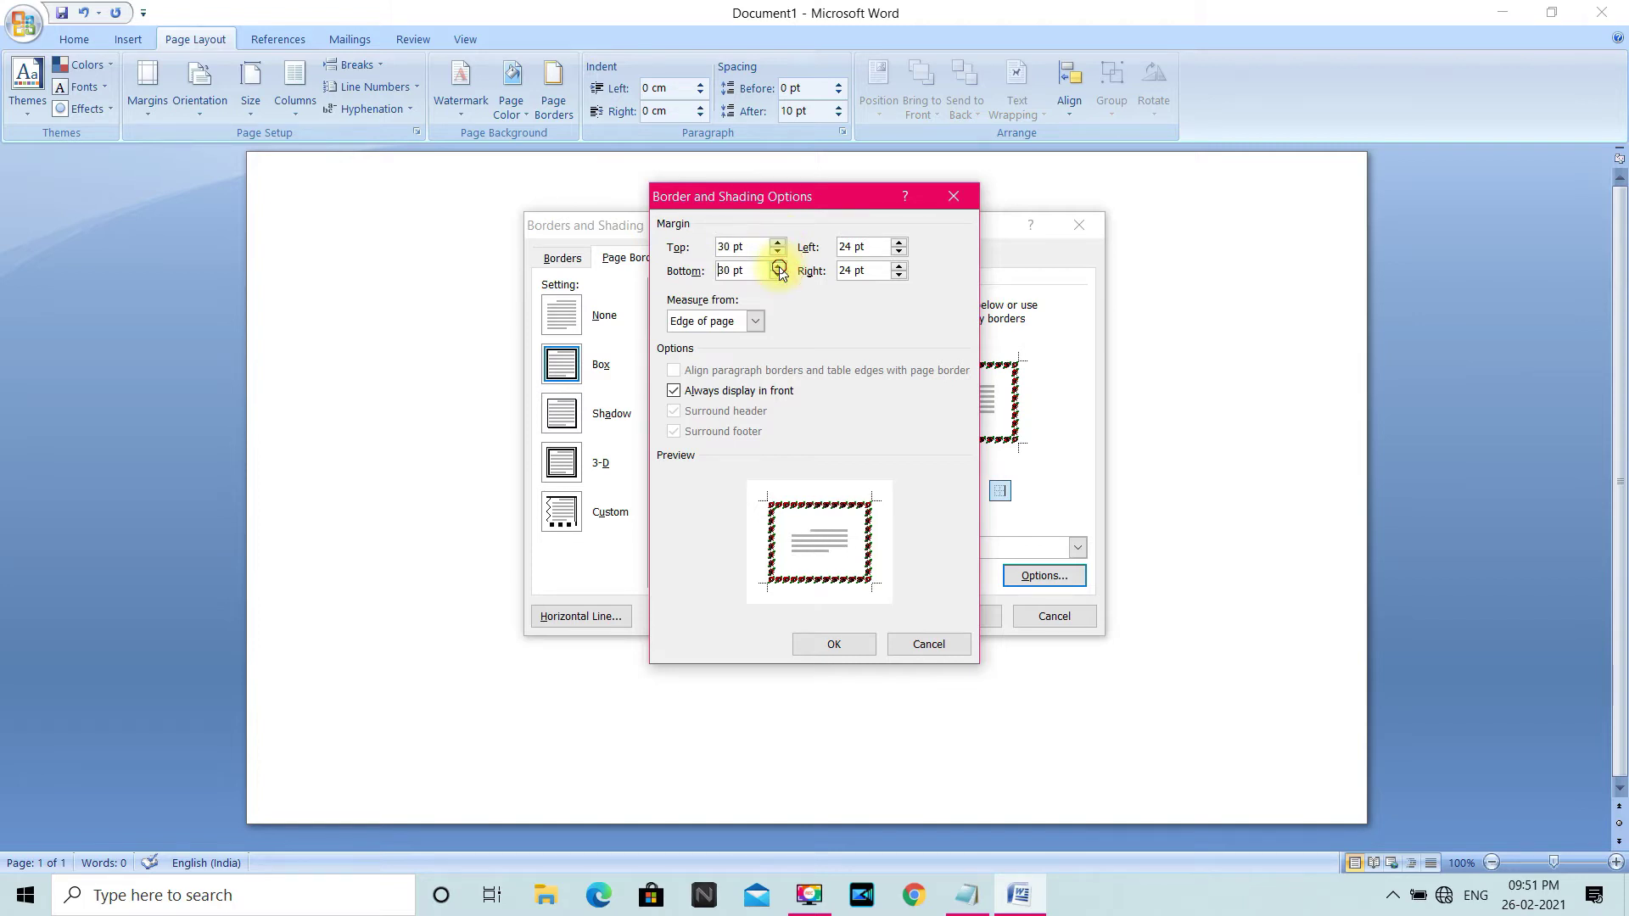
{"action": "left_click", "coordinate": [777, 243]}
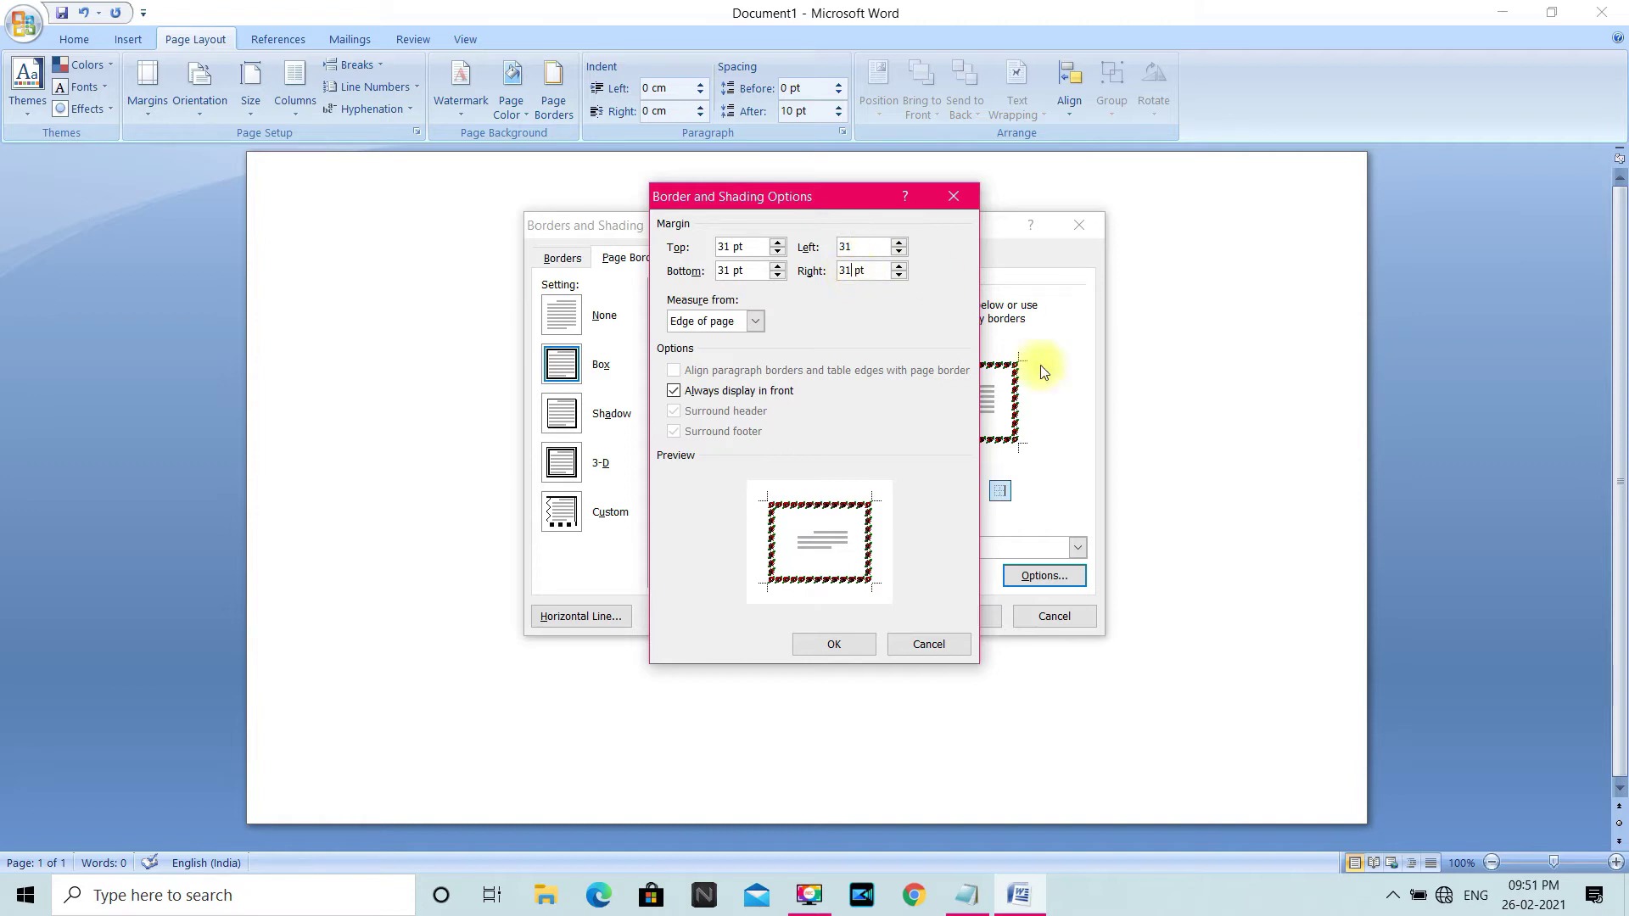
{"action": "left_click", "coordinate": [840, 644]}
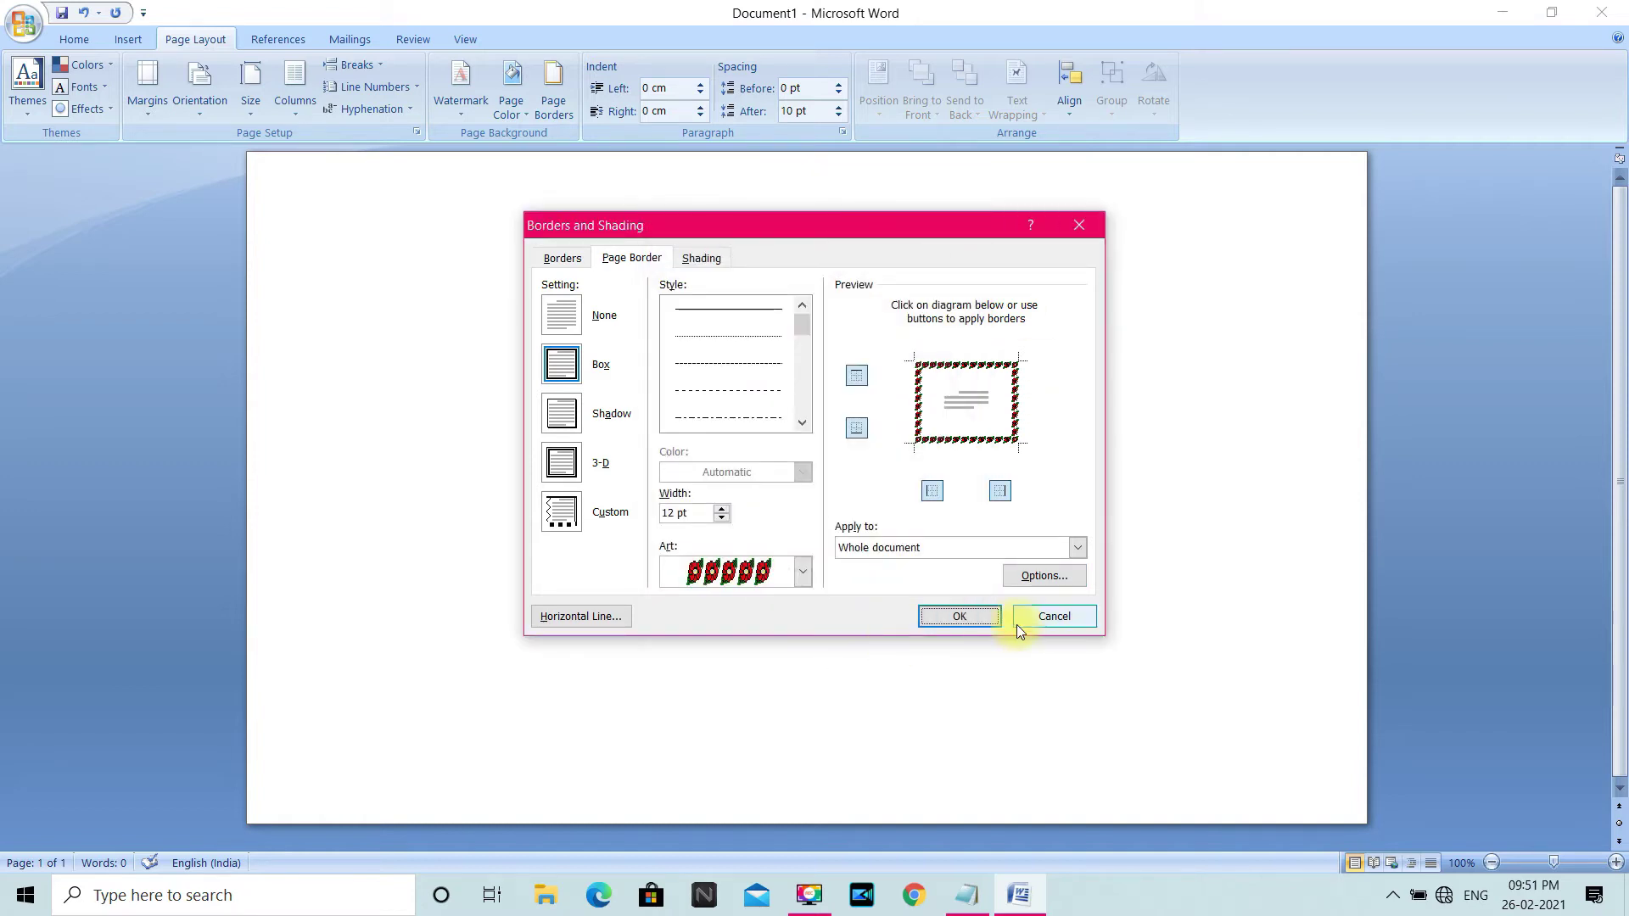
{"action": "left_click", "coordinate": [978, 622]}
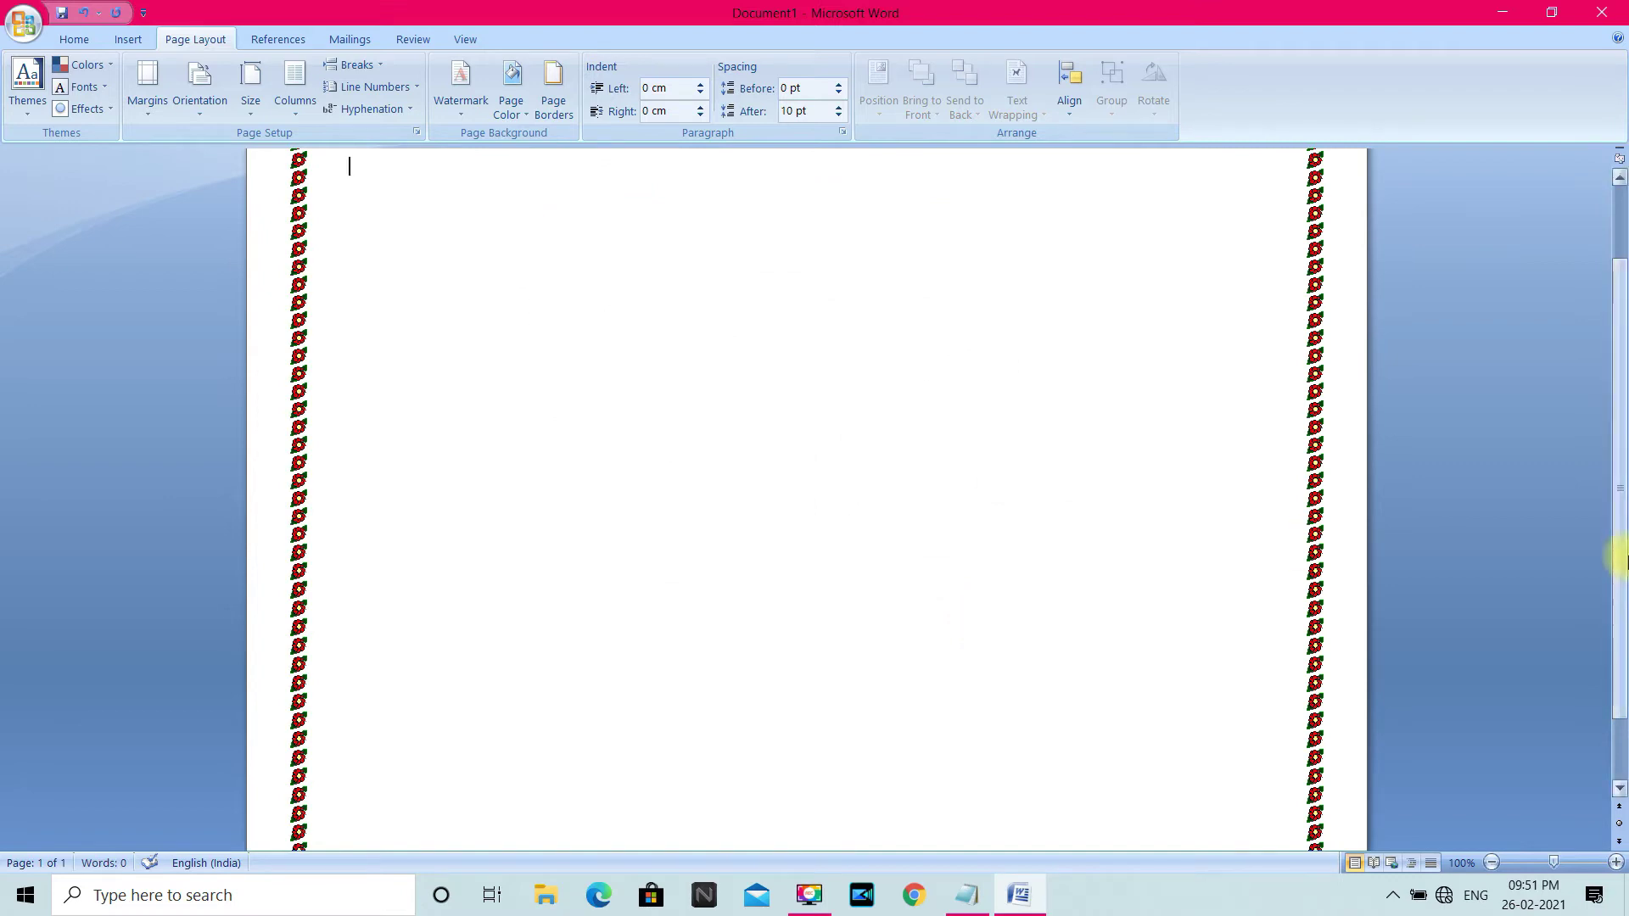
- Apply one of the preset page margins to the bordered page
{"action": "scroll", "coordinate": [1085, 485], "scroll_direction": "down", "scroll_amount": 3, "text": "ctrl"}
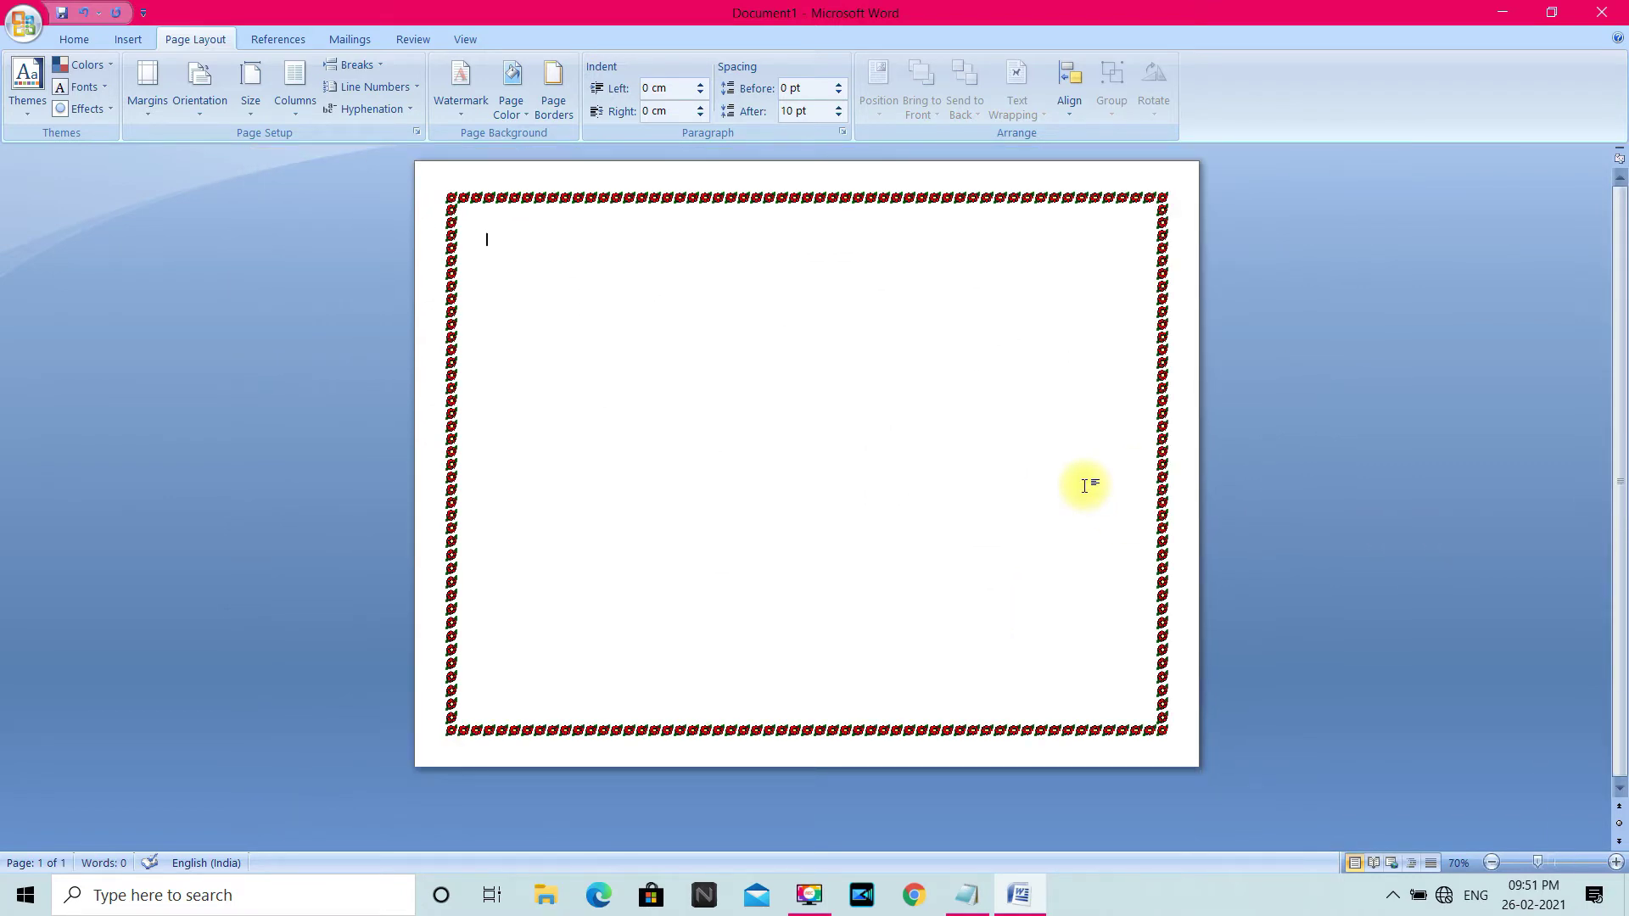
{"action": "left_click", "coordinate": [498, 233]}
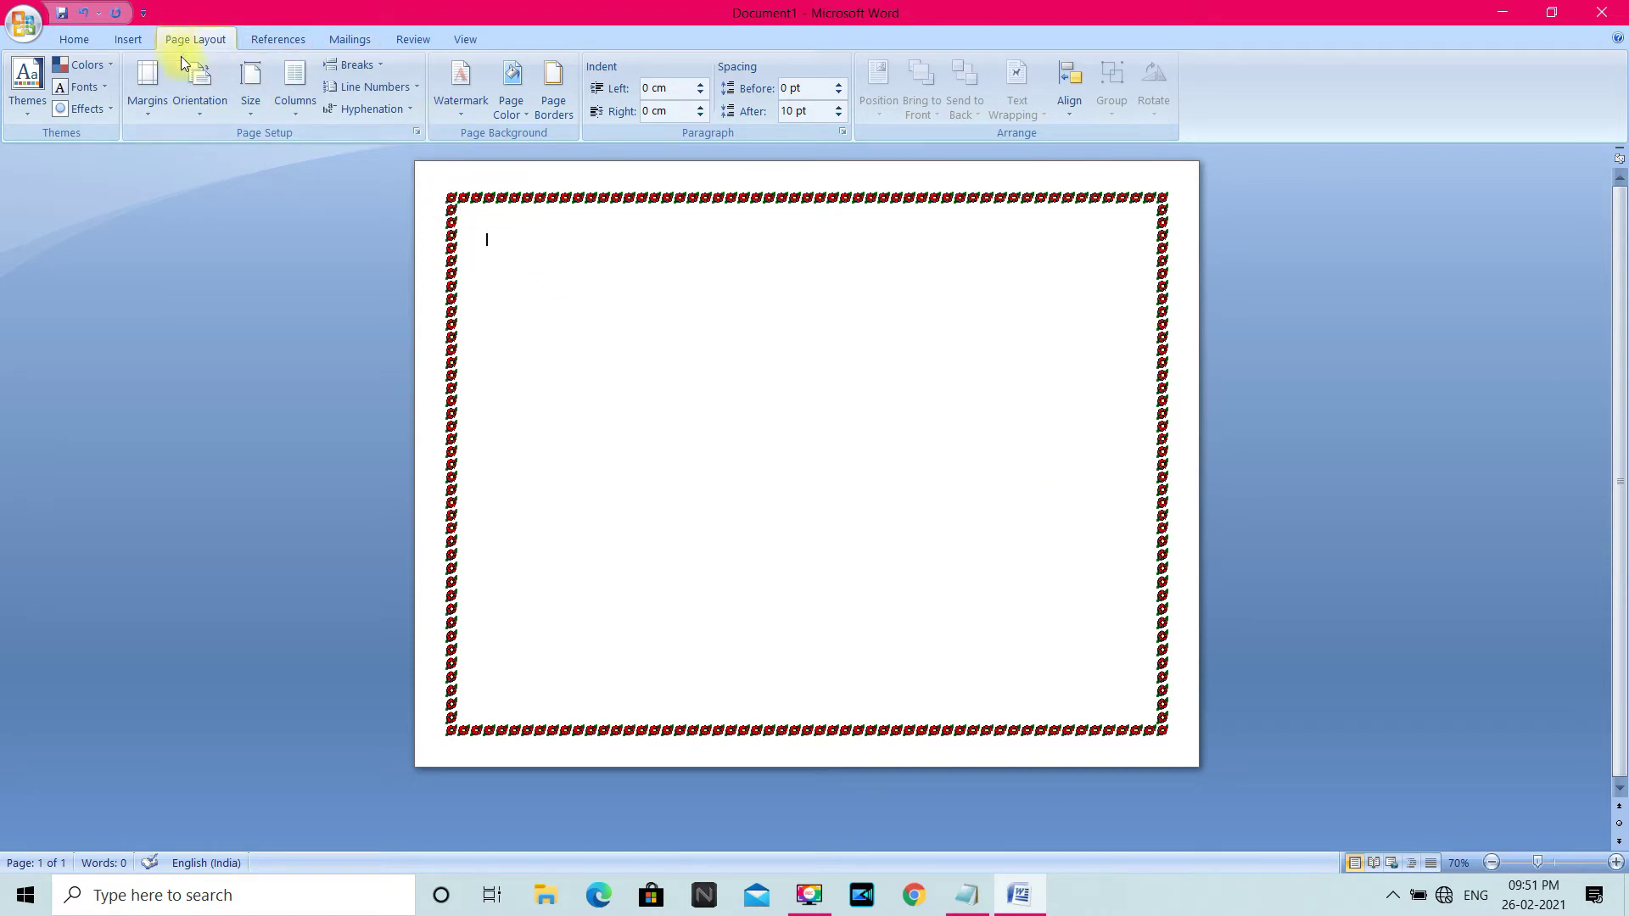
{"action": "left_click", "coordinate": [158, 84]}
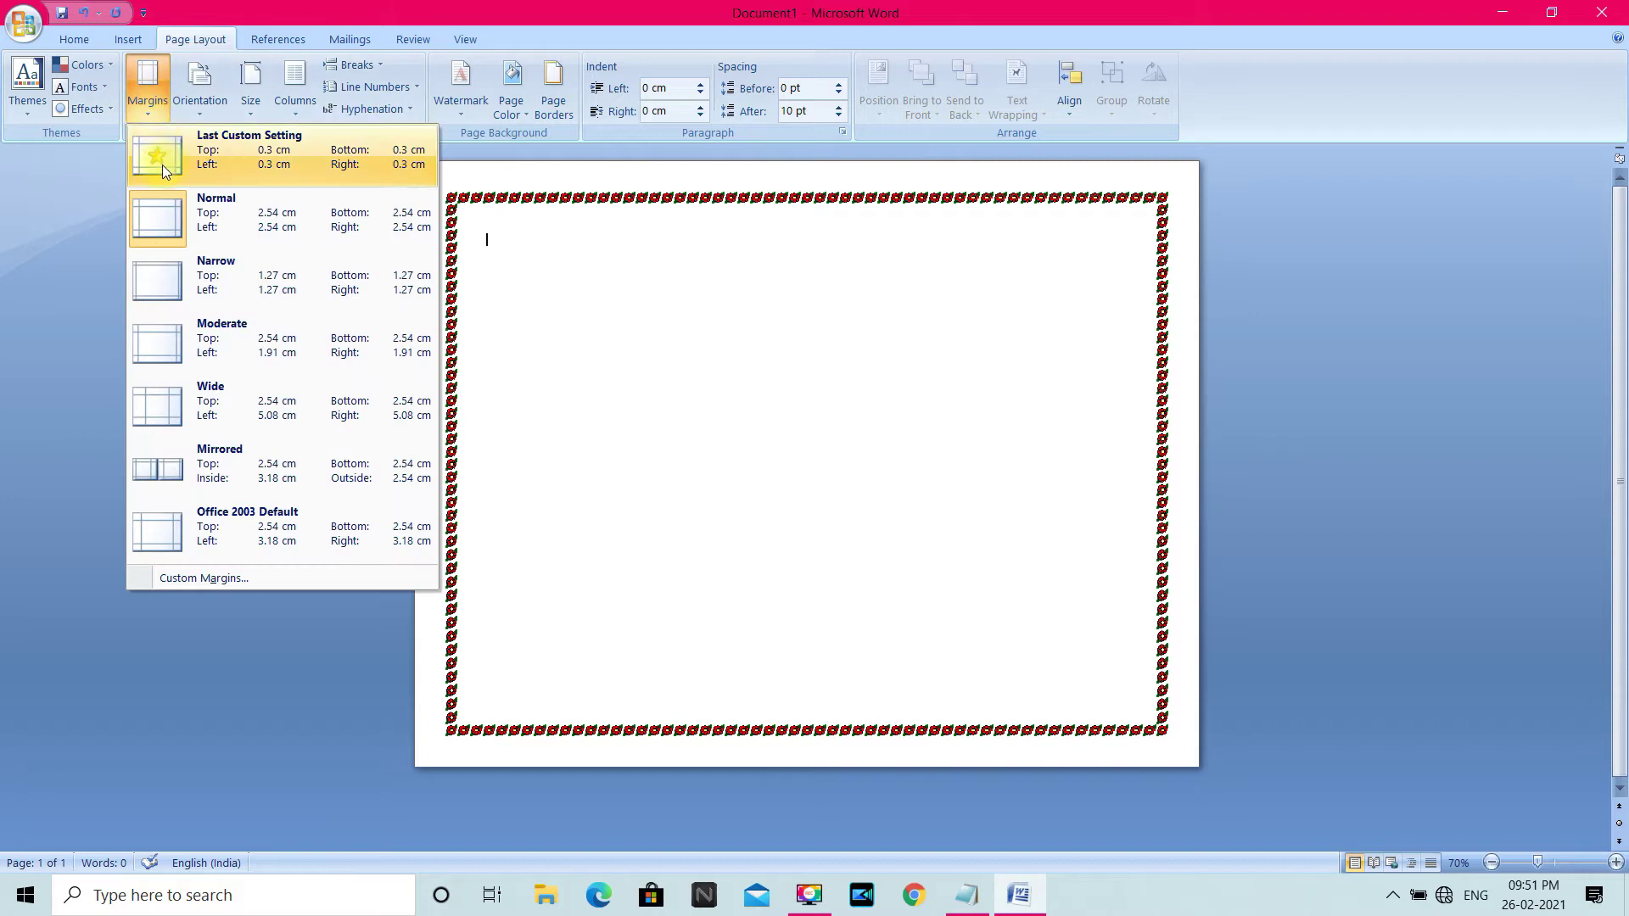
{"action": "left_click", "coordinate": [180, 253]}
{"action": "left_click", "coordinate": [471, 225]}
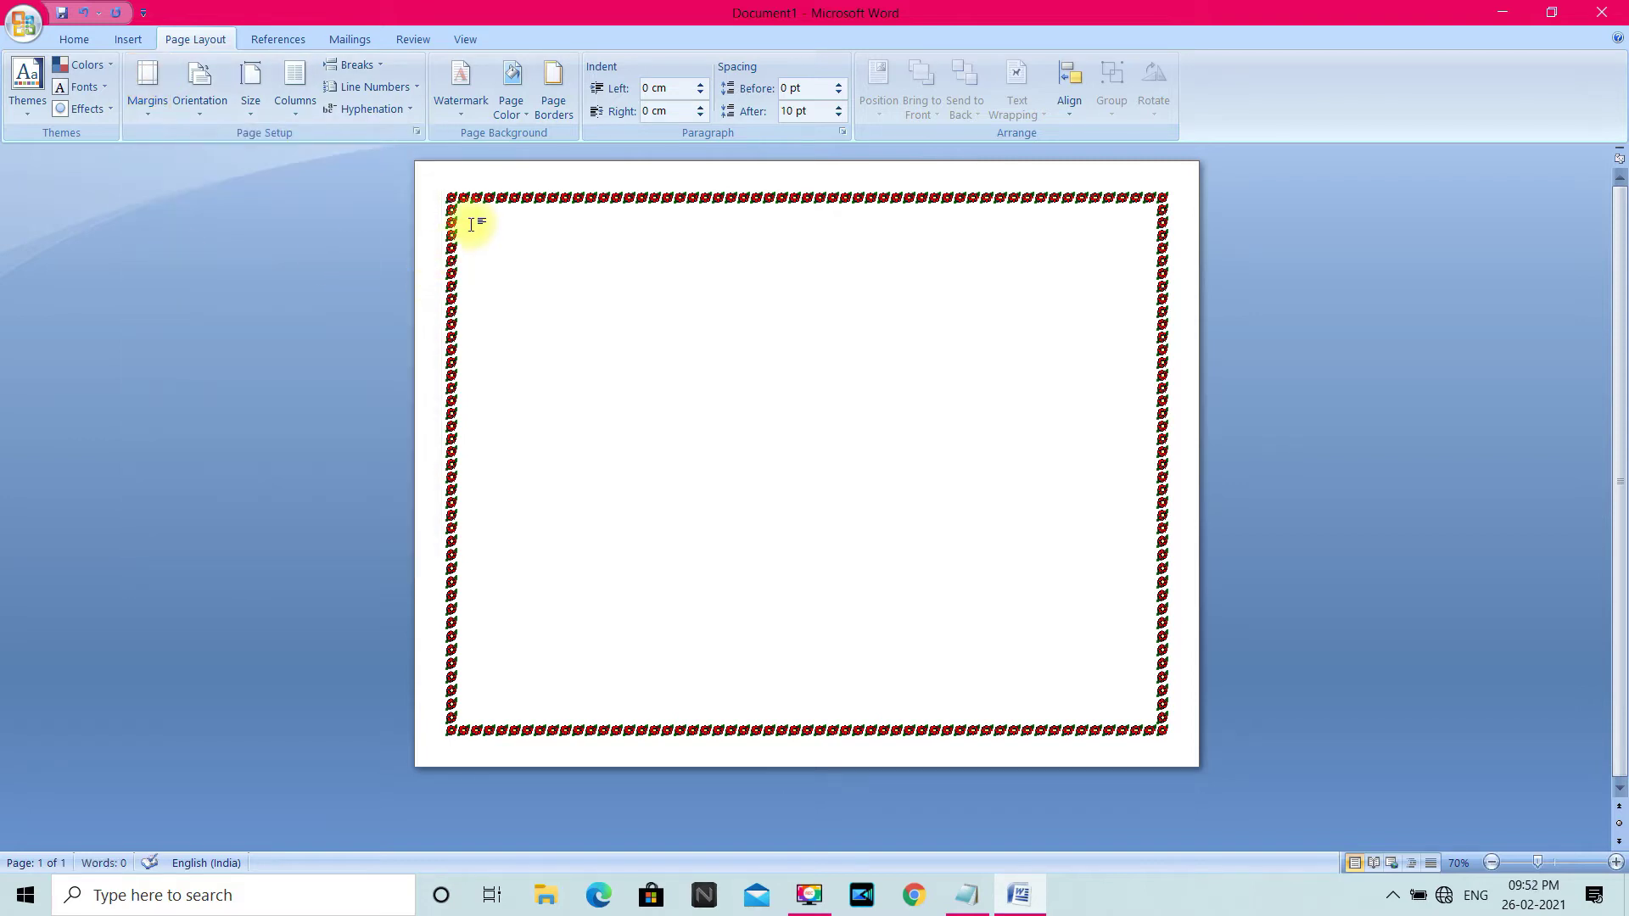
- Draw a rectangle about 25.88 cm wide and 19.71 cm high around the outside of the flower border
{"action": "left_click", "coordinate": [129, 39]}
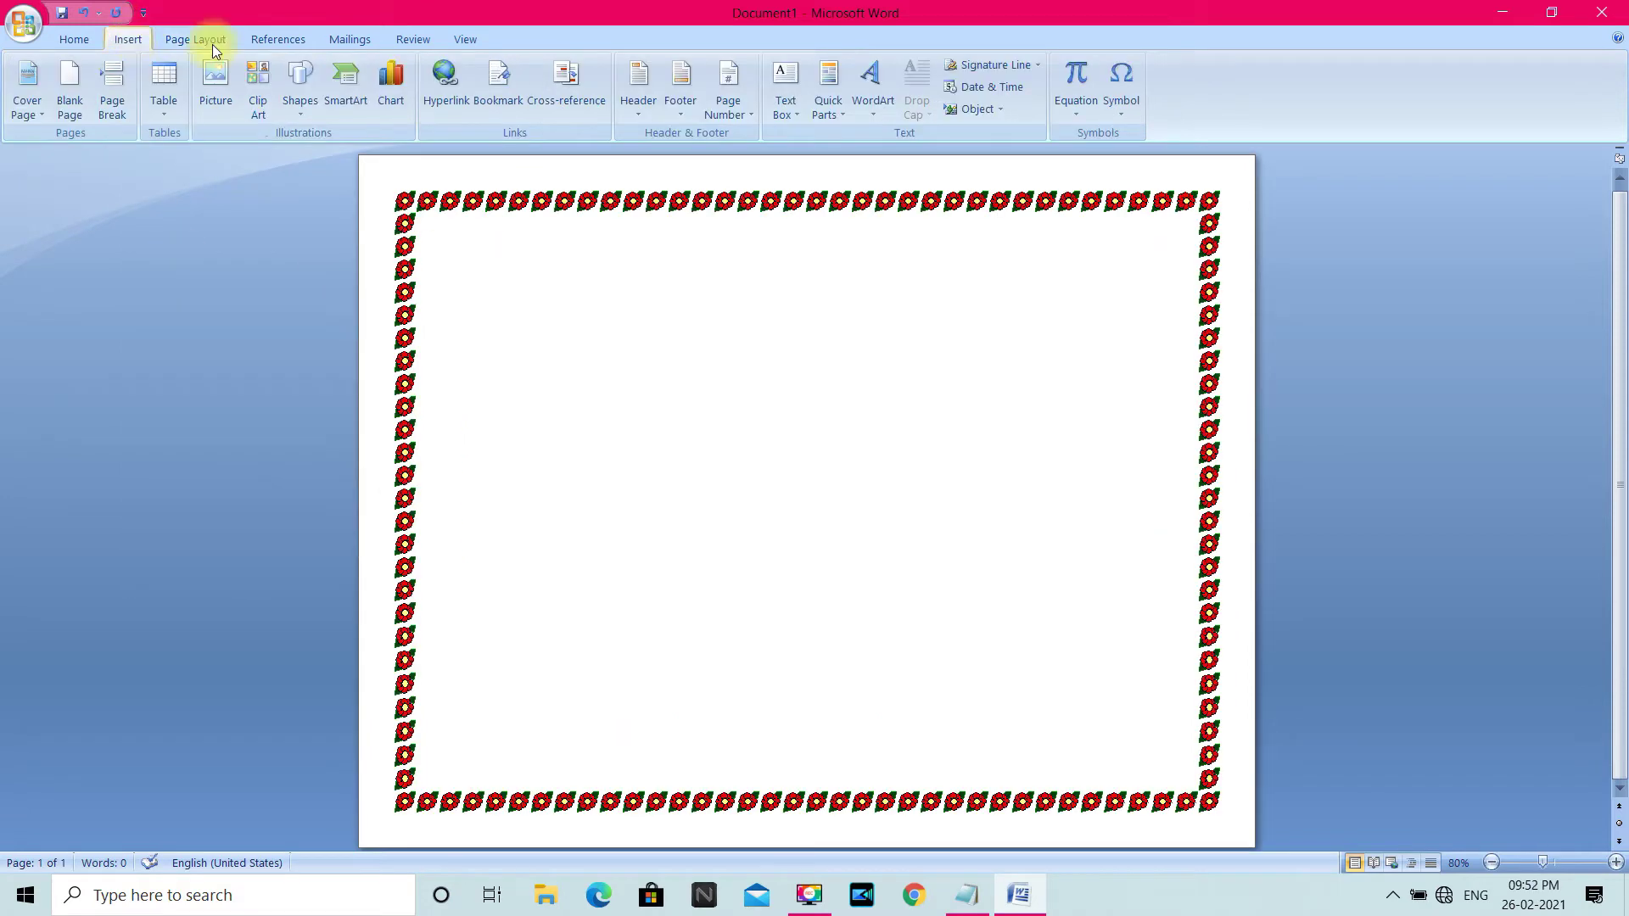
{"action": "left_click", "coordinate": [302, 94]}
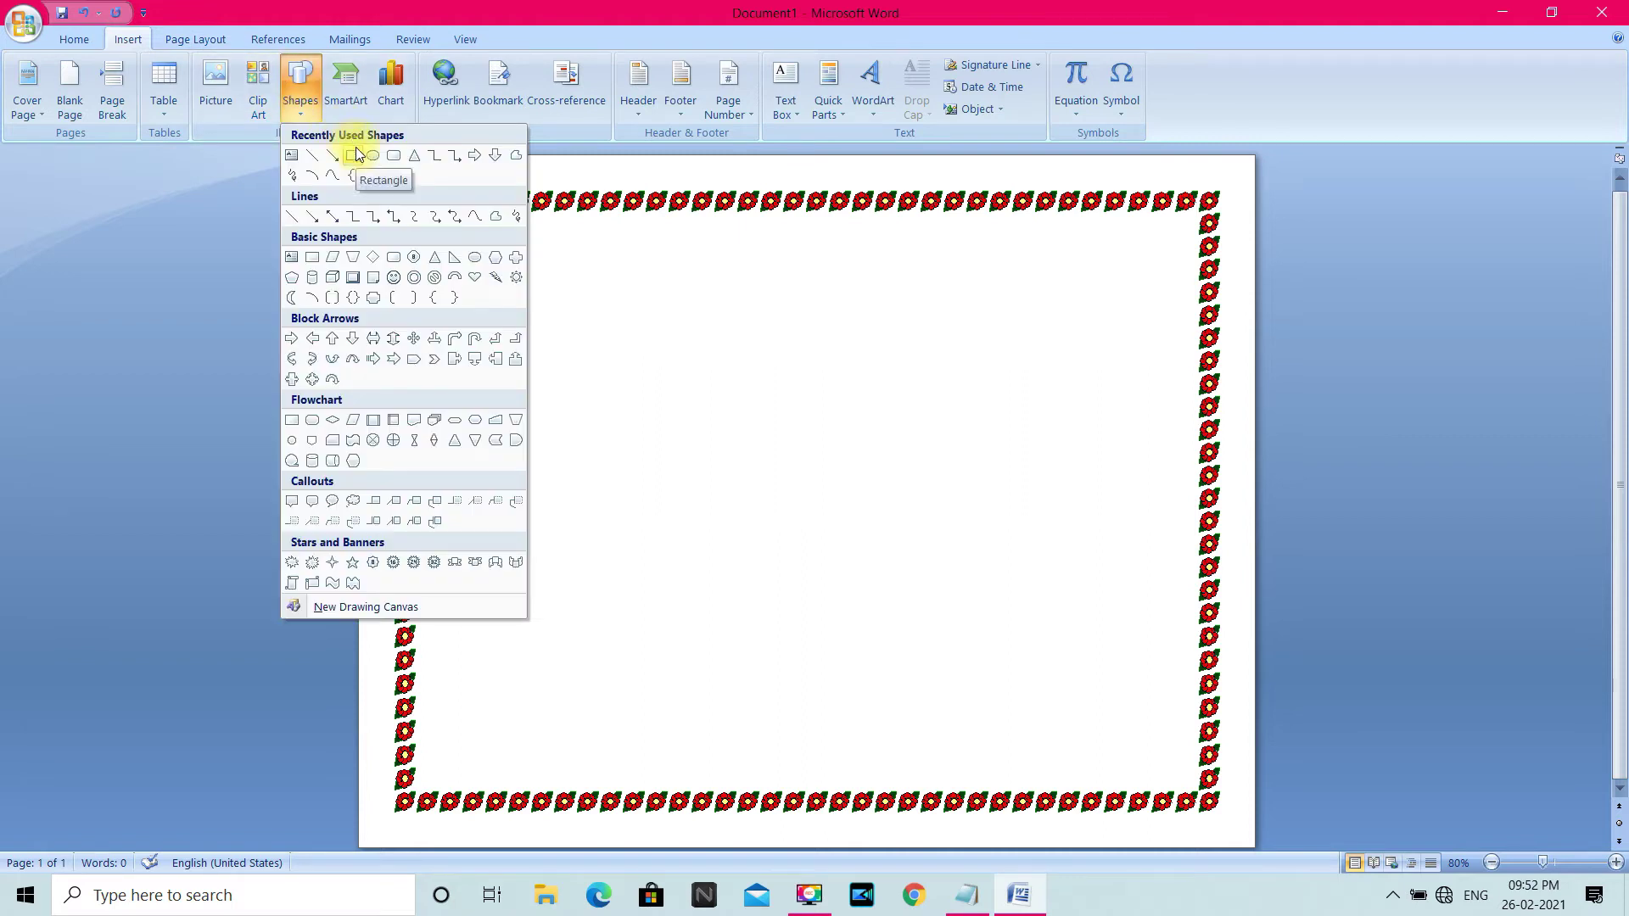
{"action": "left_click", "coordinate": [351, 155]}
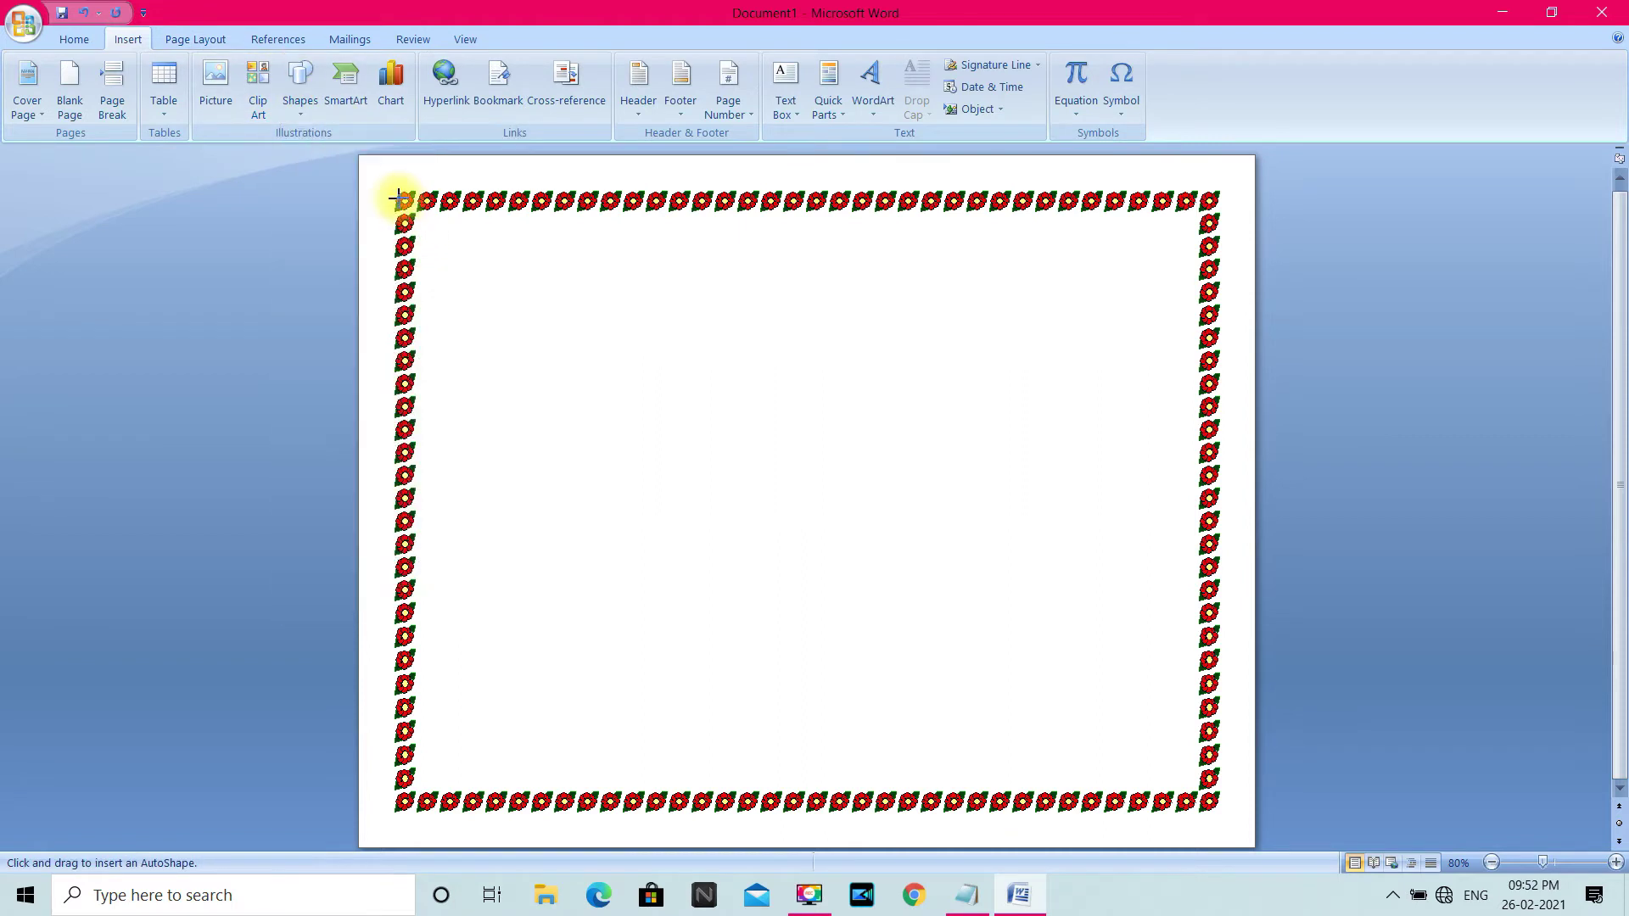
{"action": "mouse_move", "coordinate": [392, 193]}
{"action": "left_mouse_down"}
{"action": "mouse_move", "coordinate": [513, 317]}
{"action": "mouse_move", "coordinate": [997, 501]}
{"action": "mouse_move", "coordinate": [1228, 790]}
{"action": "mouse_move", "coordinate": [1222, 817]}
{"action": "left_mouse_up"}
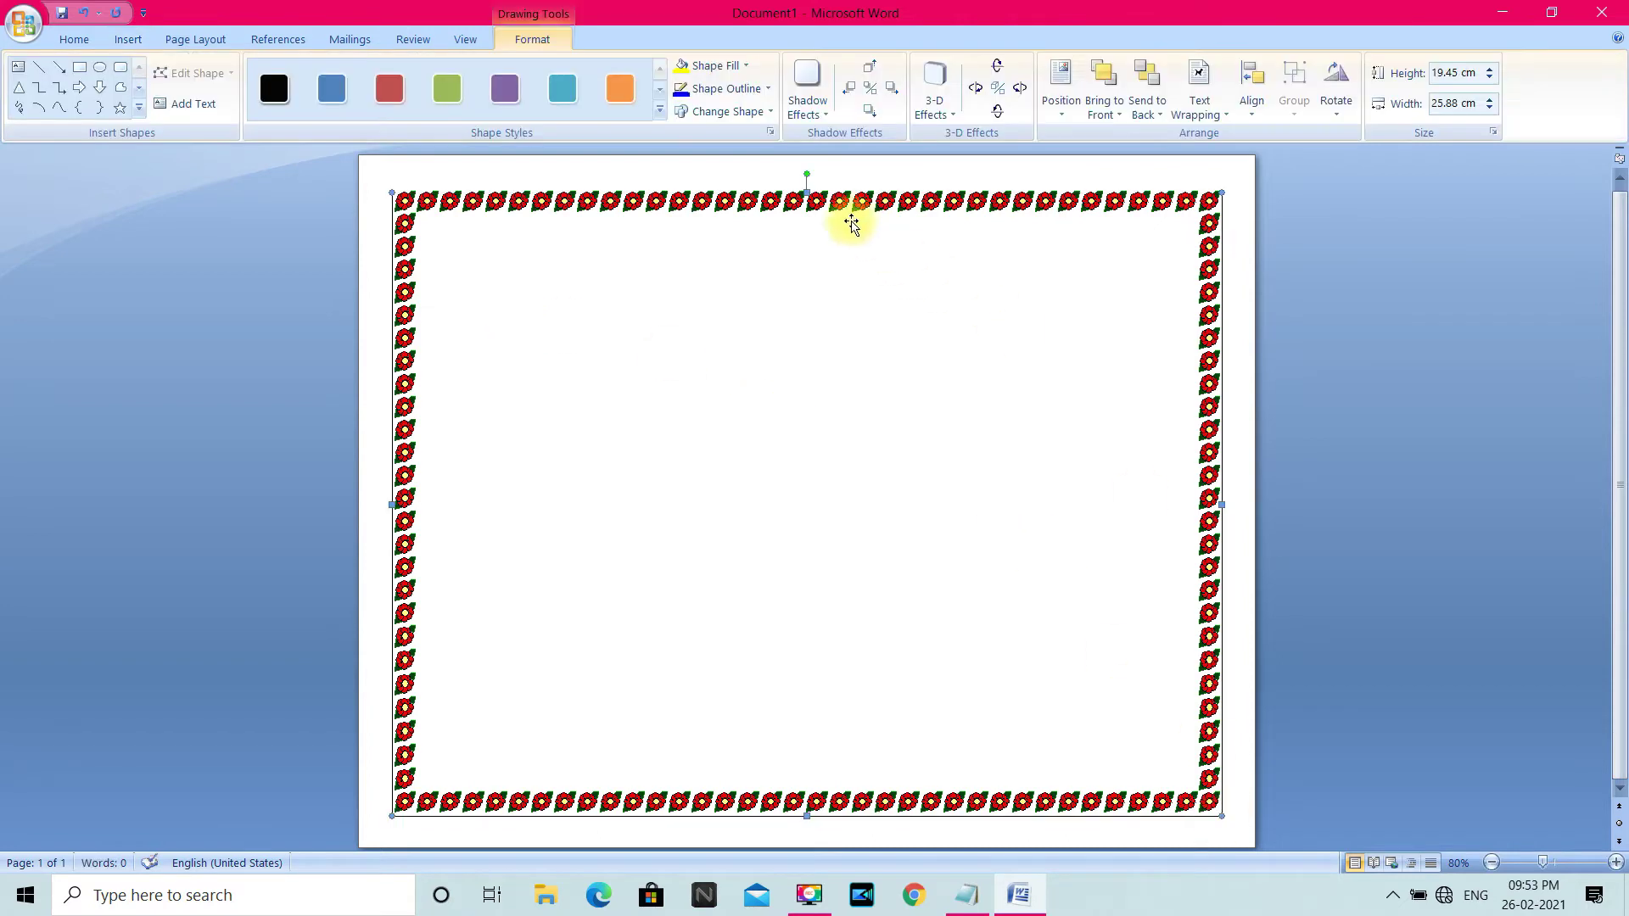
{"action": "left_click_drag", "start_coordinate": [807, 187], "coordinate": [806, 179]}
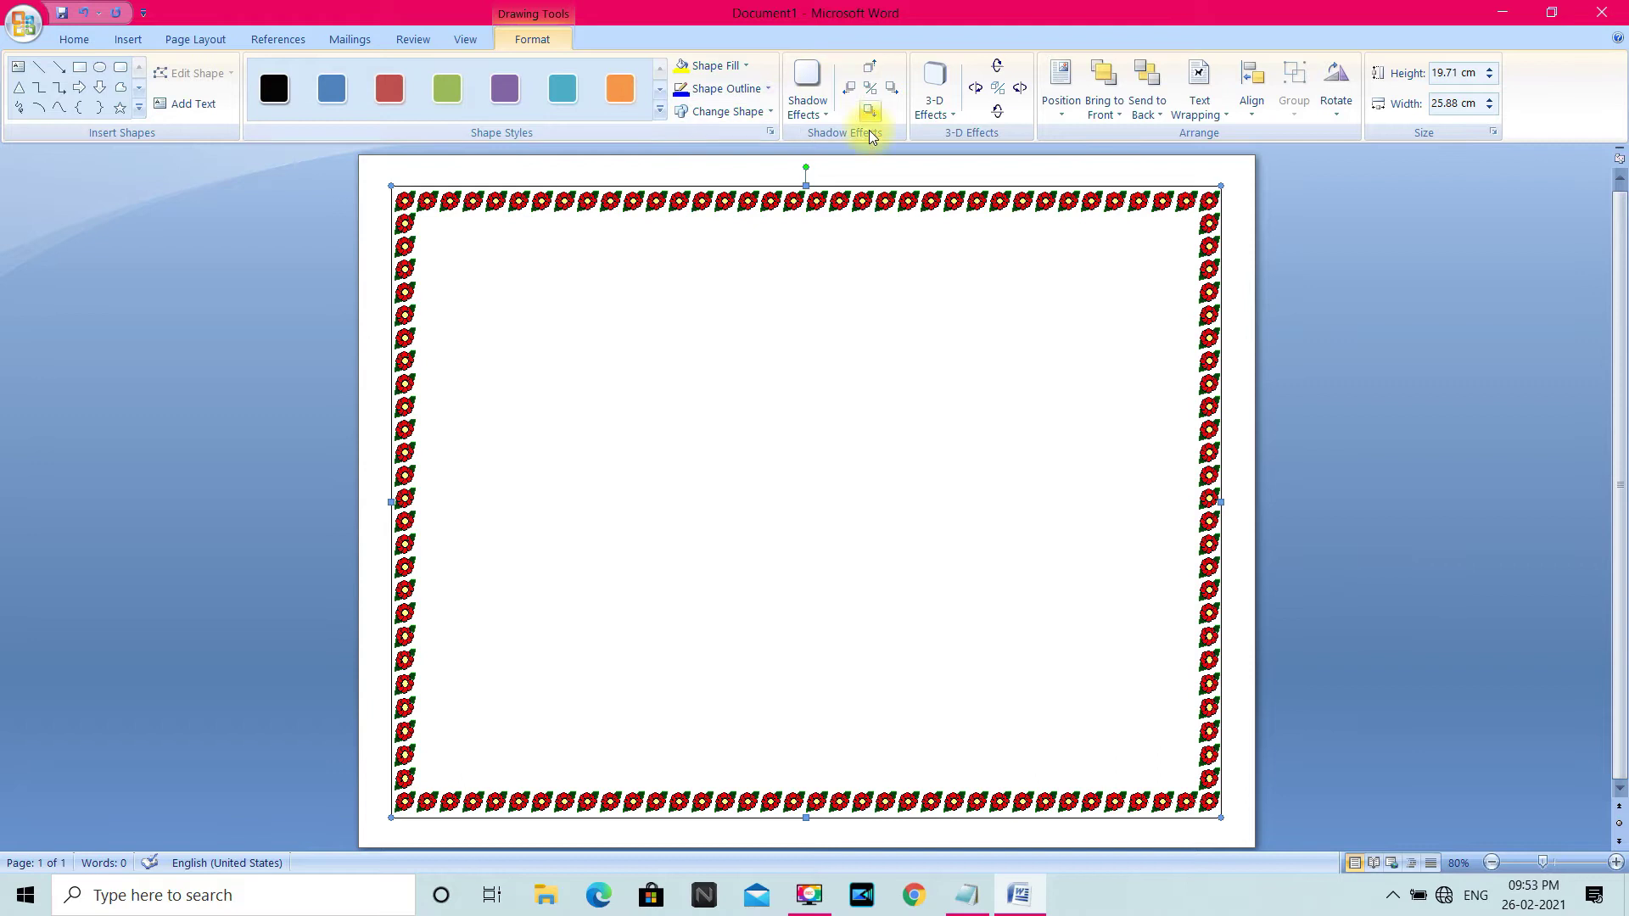
- Set the rectangle's outline weight to 2¼ pt
{"action": "left_click", "coordinate": [752, 74]}
{"action": "left_click", "coordinate": [764, 83]}
{"action": "left_click", "coordinate": [762, 88]}
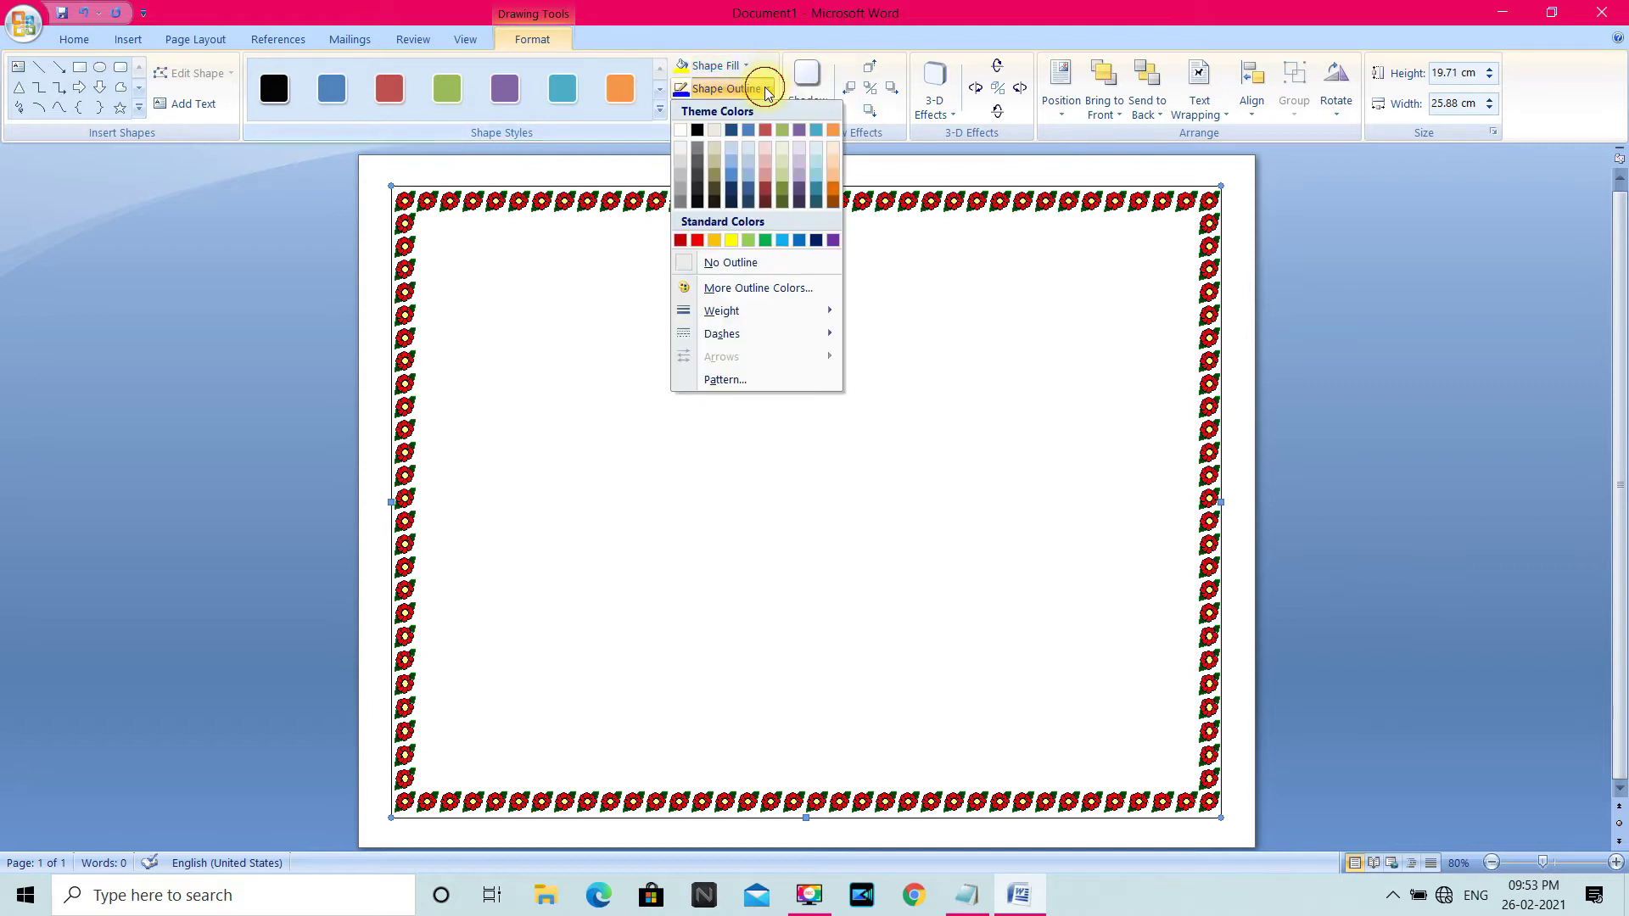
{"action": "mouse_move", "coordinate": [774, 312]}
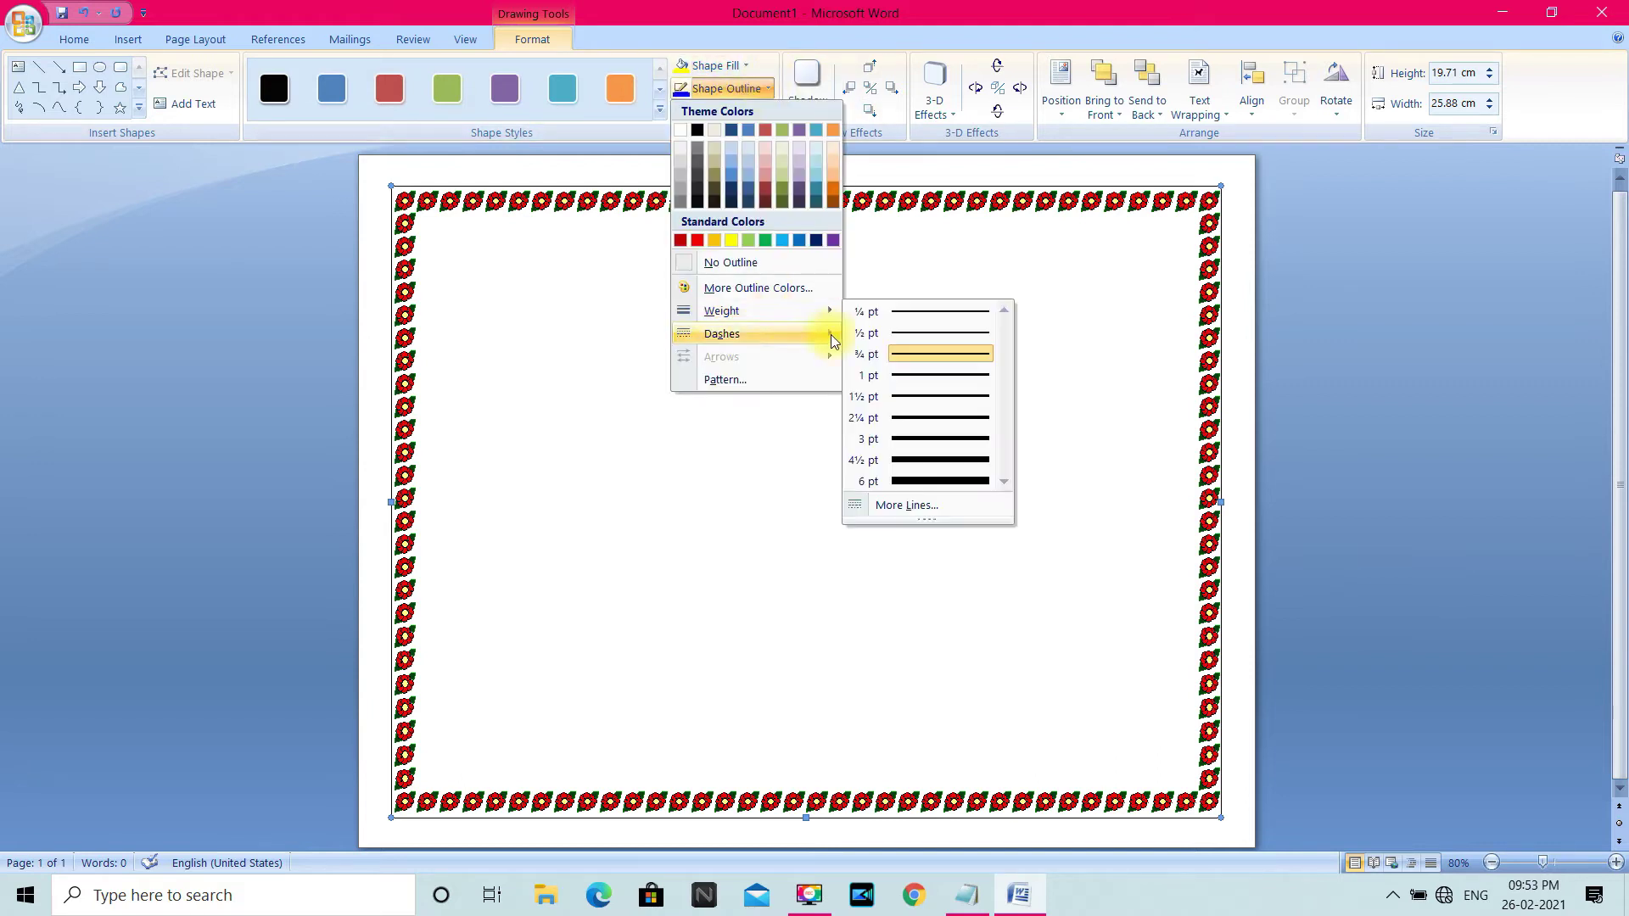
{"action": "left_click", "coordinate": [922, 416]}
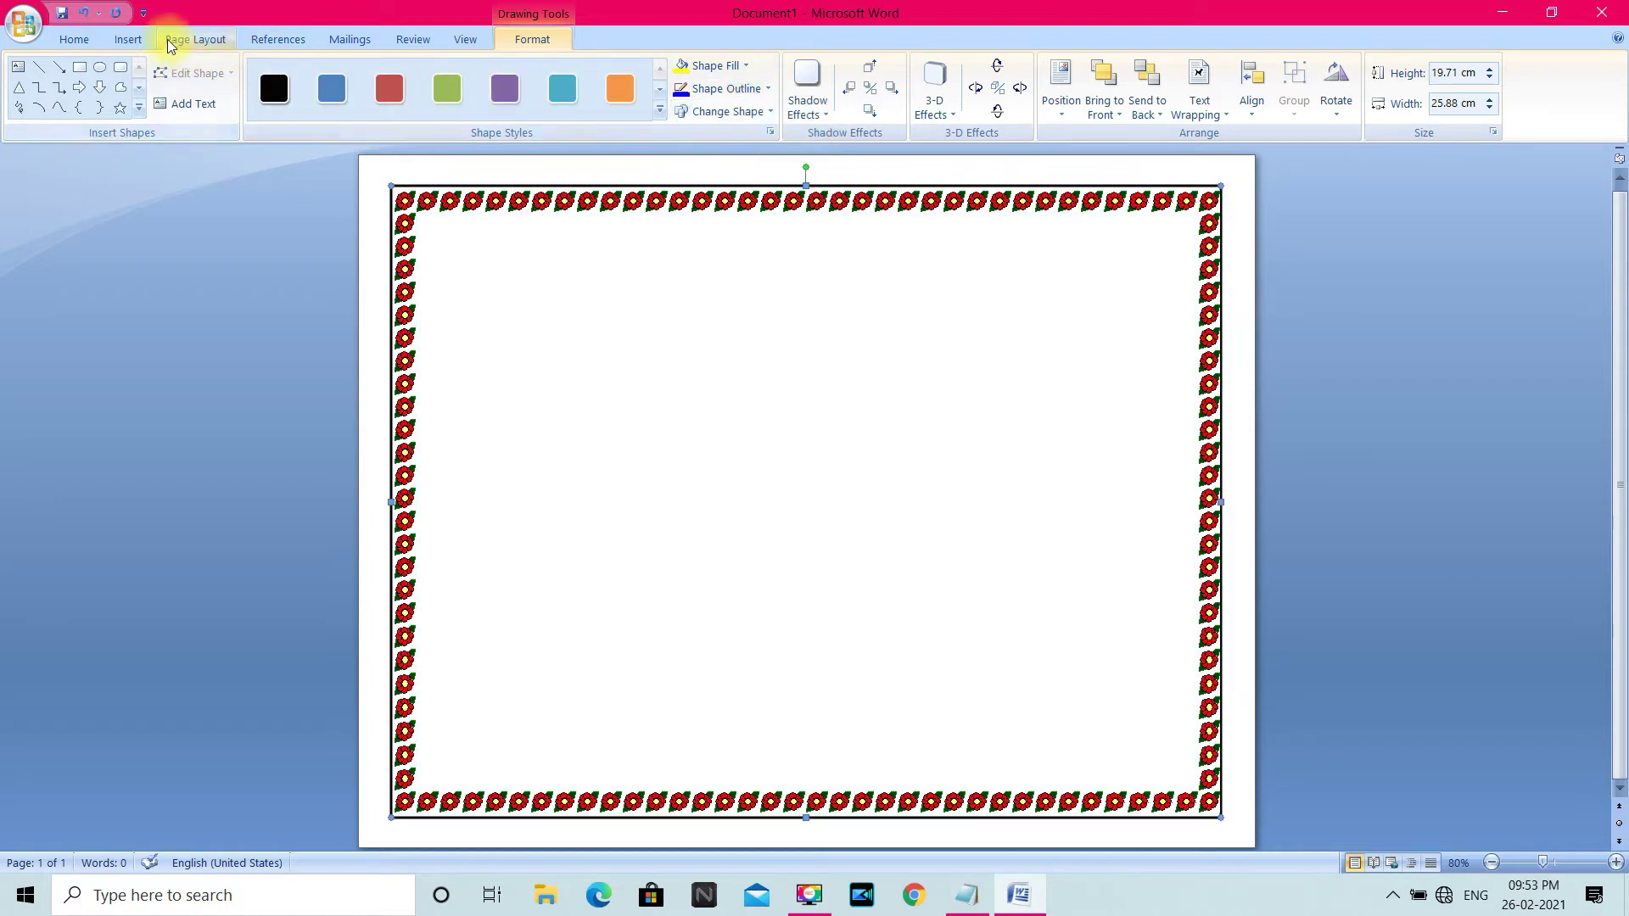
- Fill the large rectangle framing the flower border with standard yellow
{"action": "left_click", "coordinate": [132, 41]}
{"action": "left_click", "coordinate": [298, 95]}
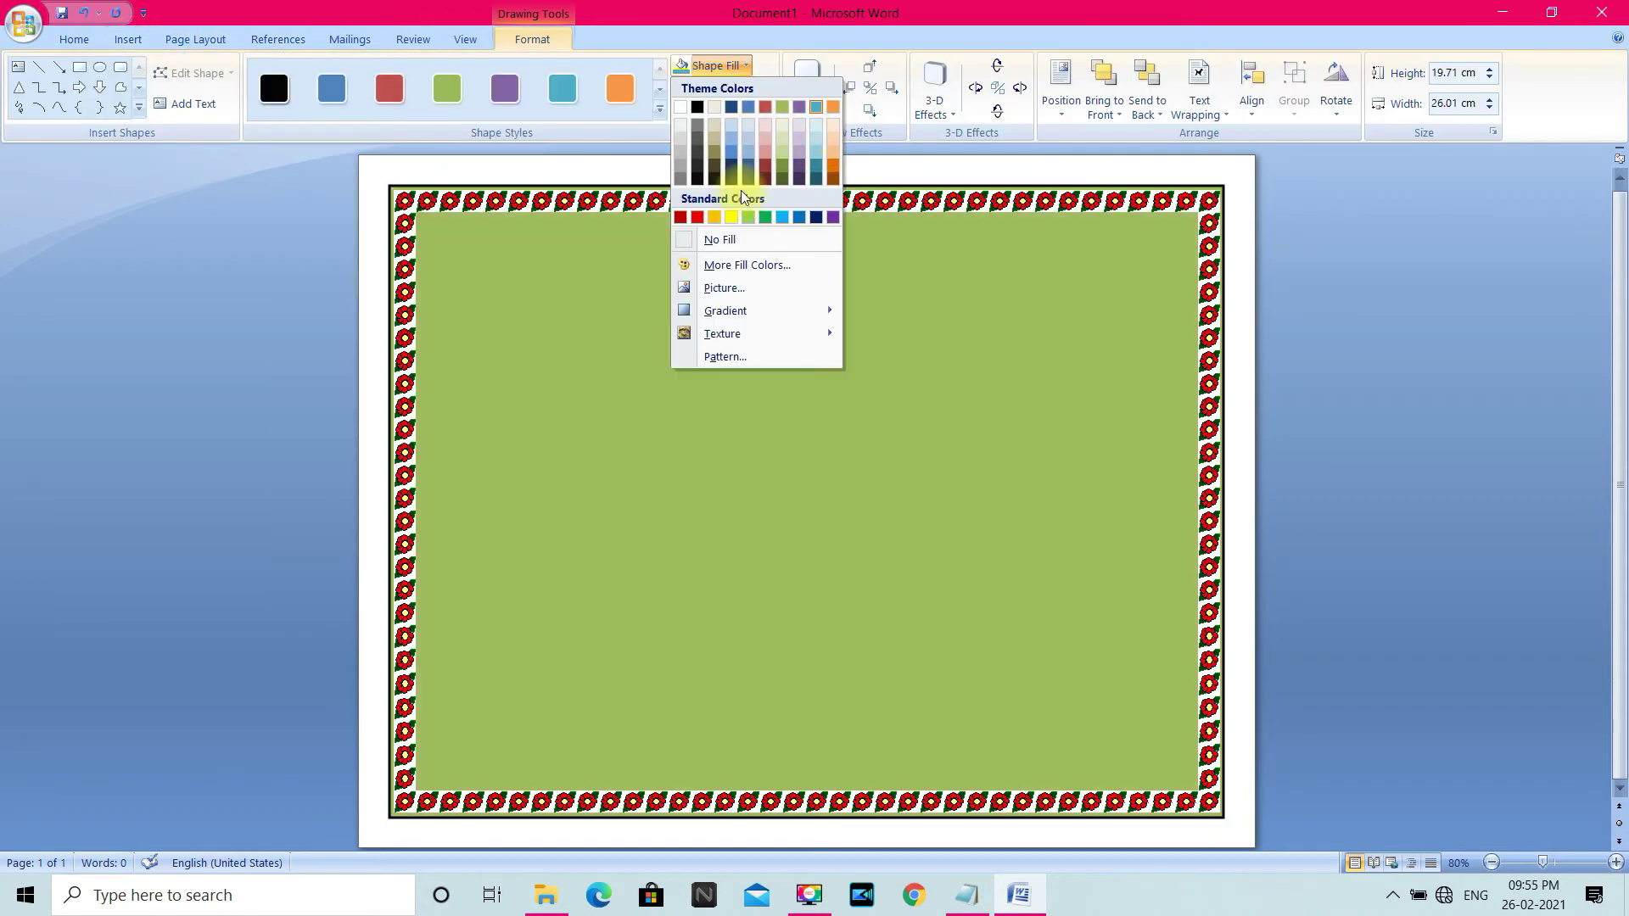
{"action": "left_click", "coordinate": [729, 211]}
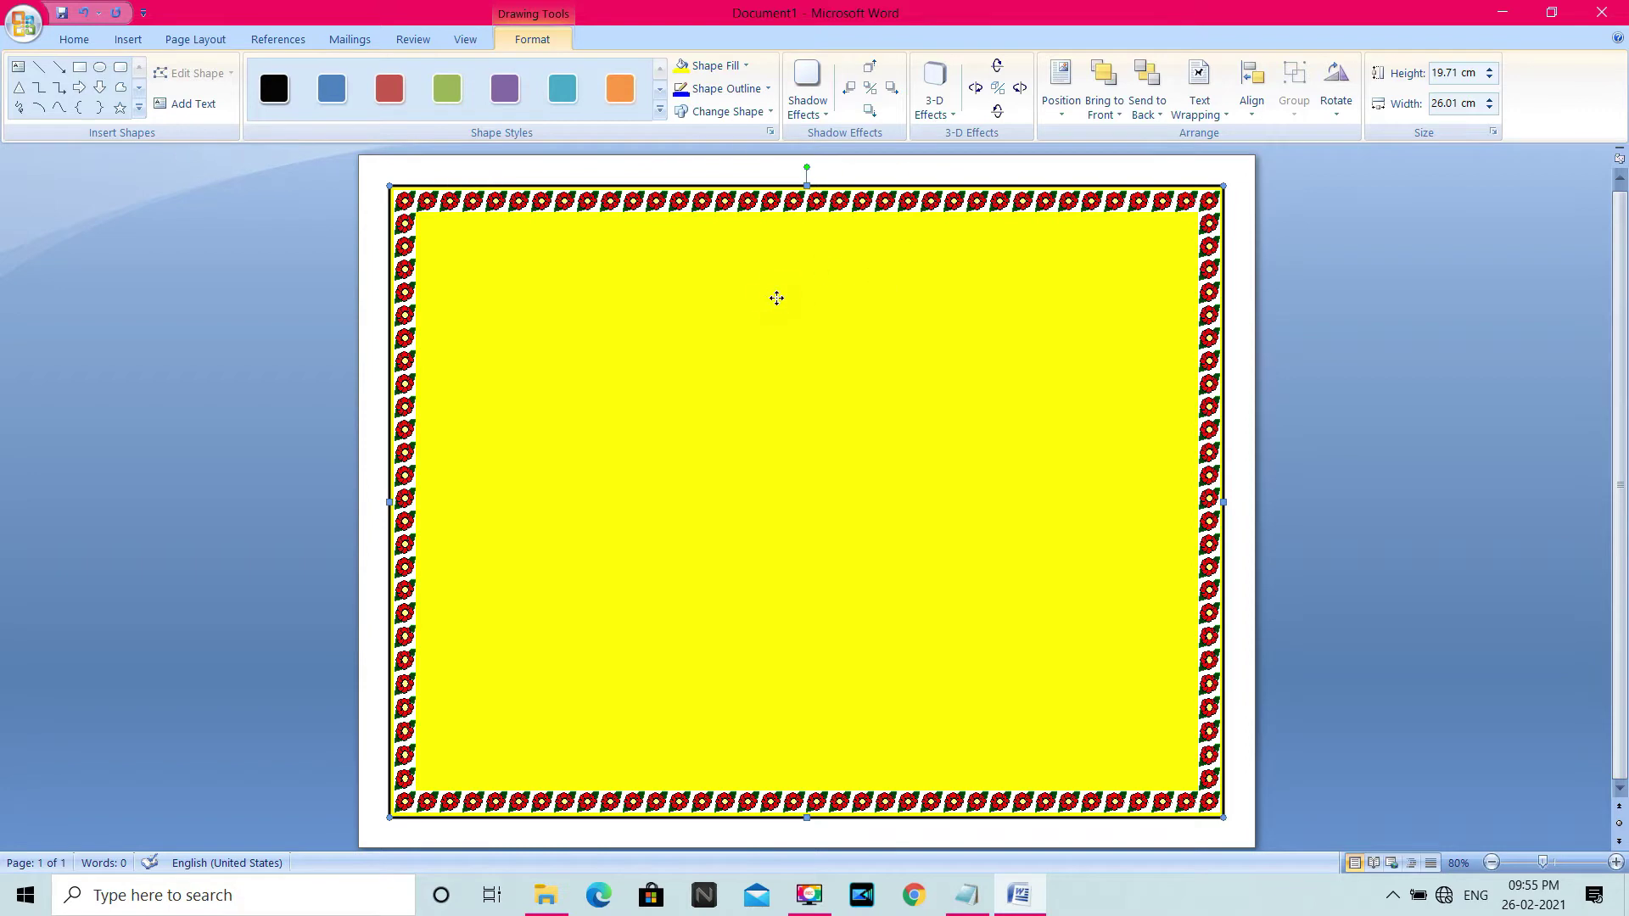
- Draw a rounded rectangle about 24.26 cm wide and 17.94 cm high inside the flower border and tighten its corner rounding
{"action": "left_click", "coordinate": [129, 39]}
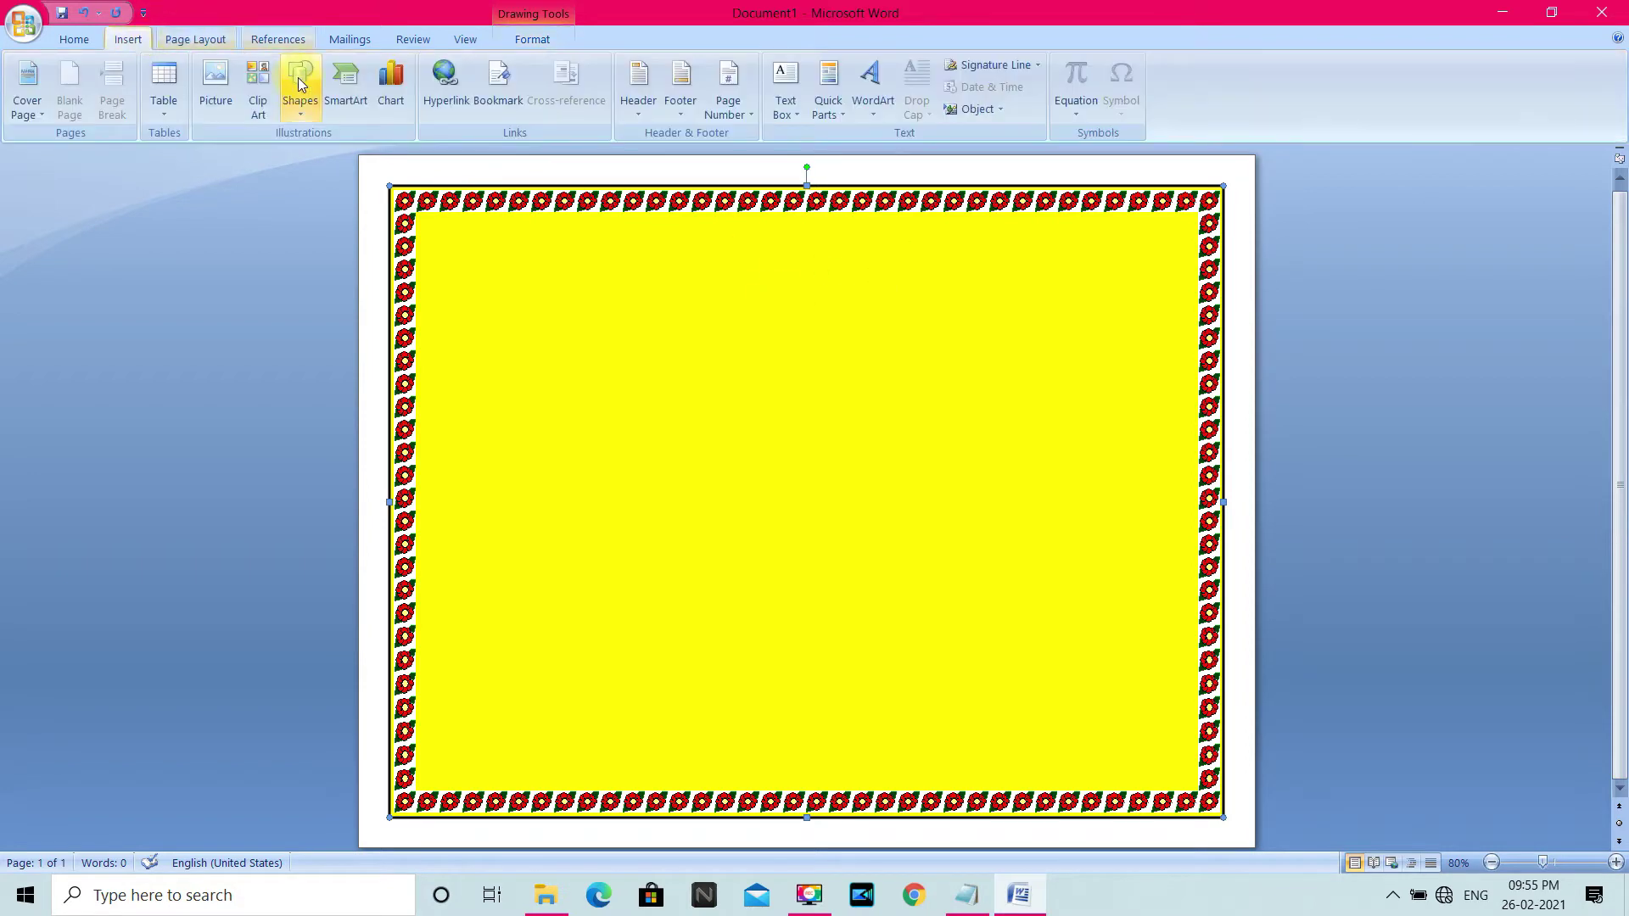
{"action": "left_click", "coordinate": [299, 95]}
{"action": "left_click", "coordinate": [393, 155]}
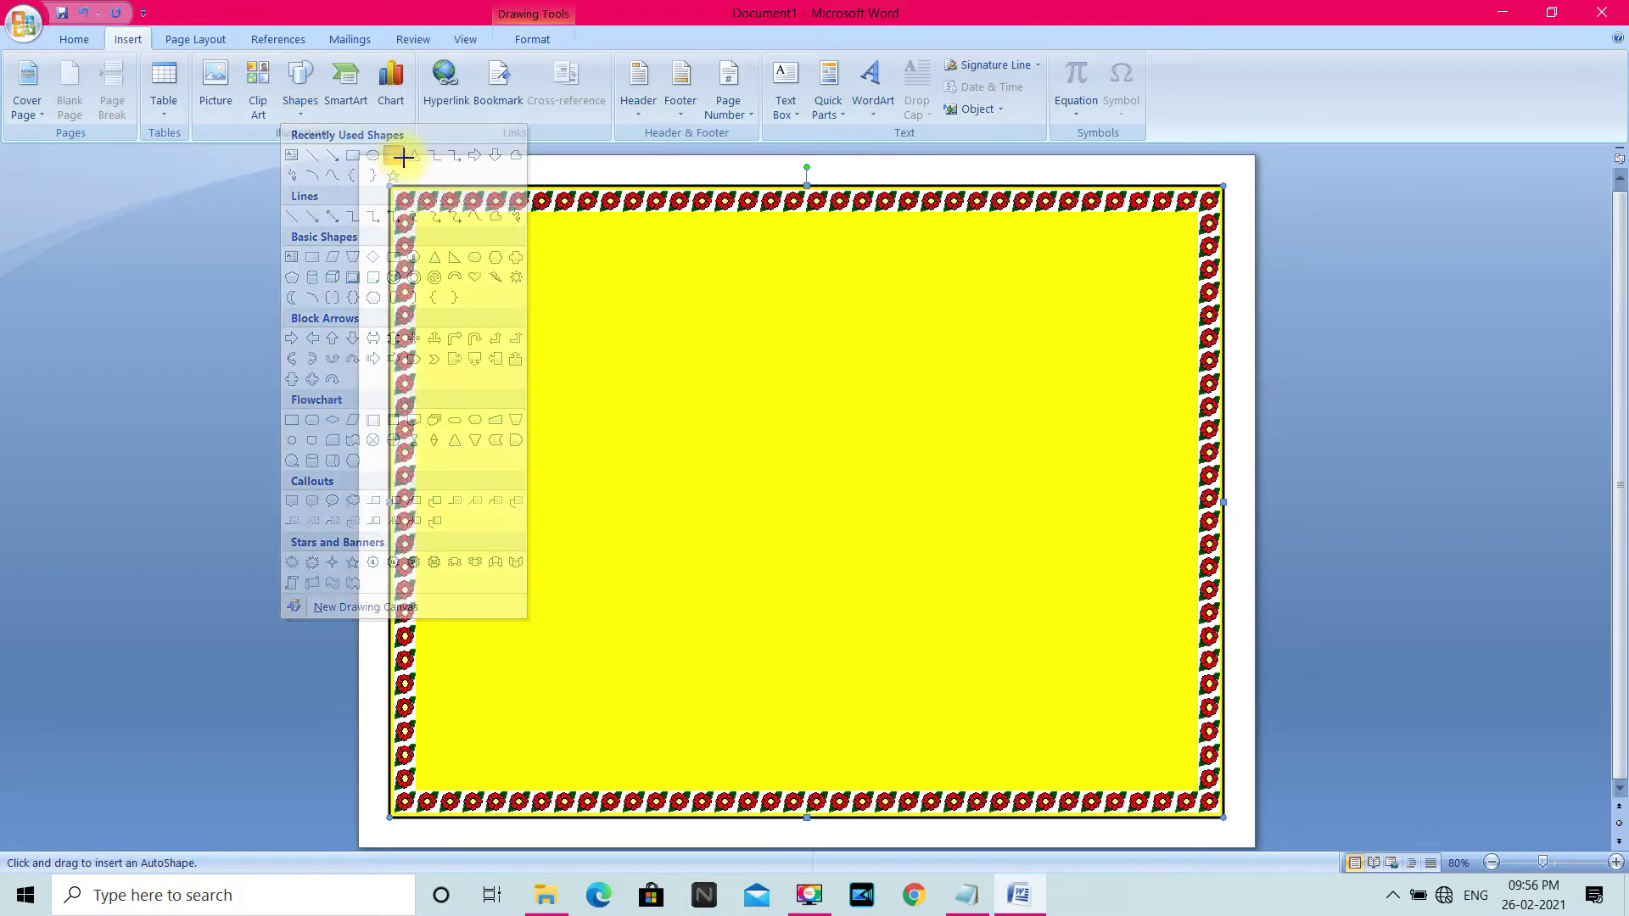
{"action": "left_click_drag", "start_coordinate": [420, 213], "coordinate": [1197, 789]}
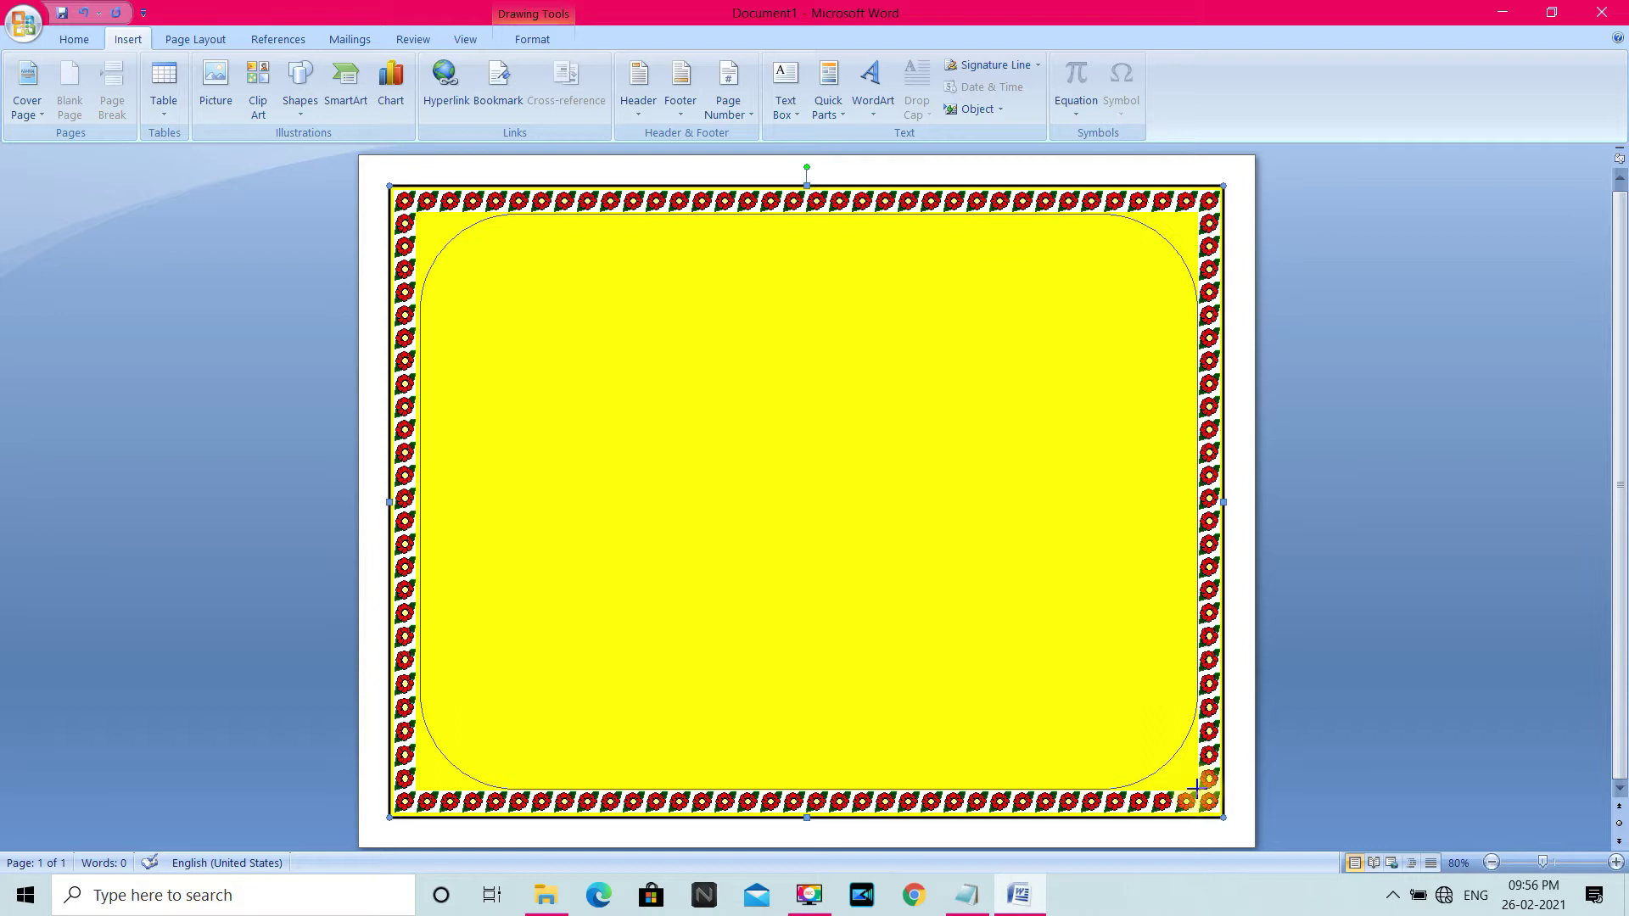
{"action": "left_click_drag", "start_coordinate": [1197, 789], "coordinate": [1196, 789]}
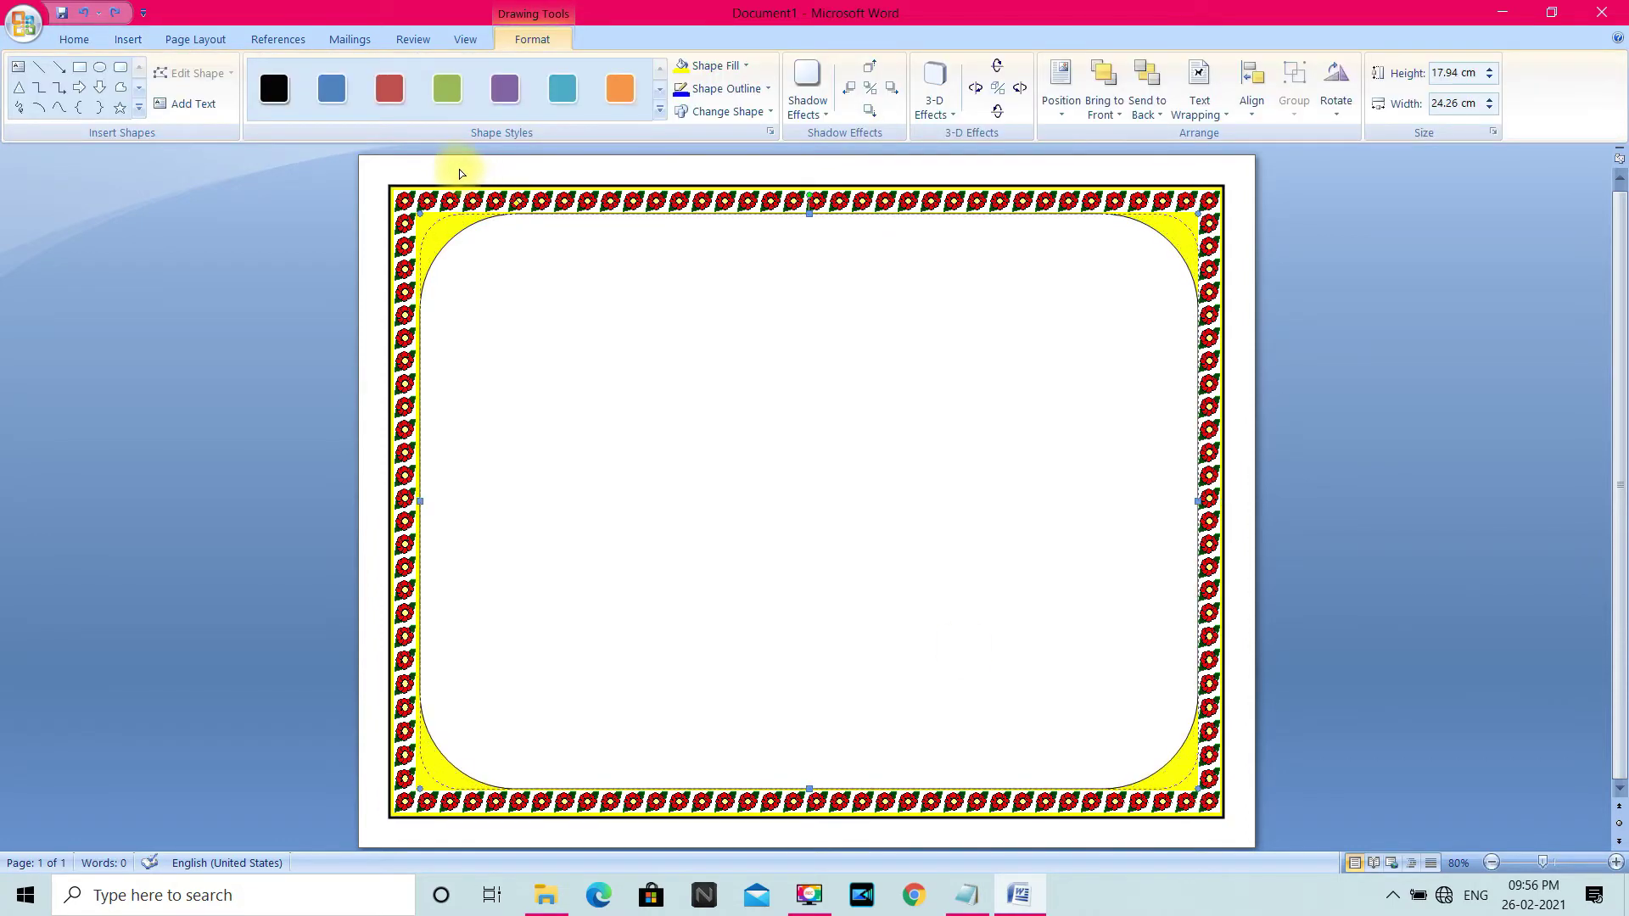
{"action": "scroll", "coordinate": [435, 152], "scroll_direction": "up", "scroll_amount": 1}
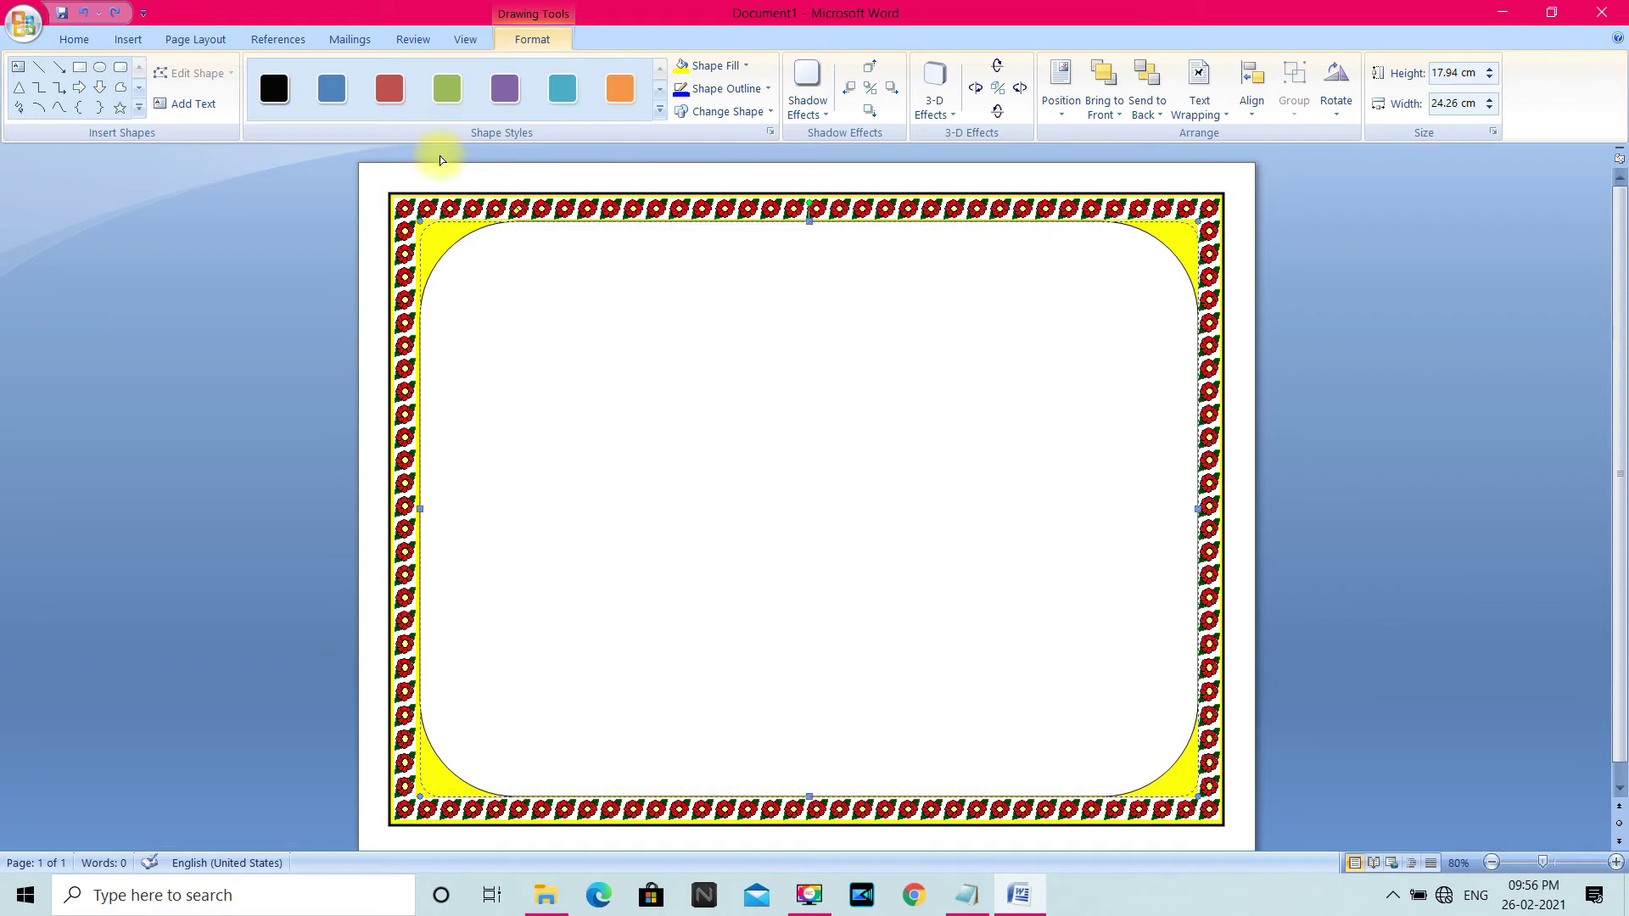
{"action": "key", "text": "ctrl+y"}
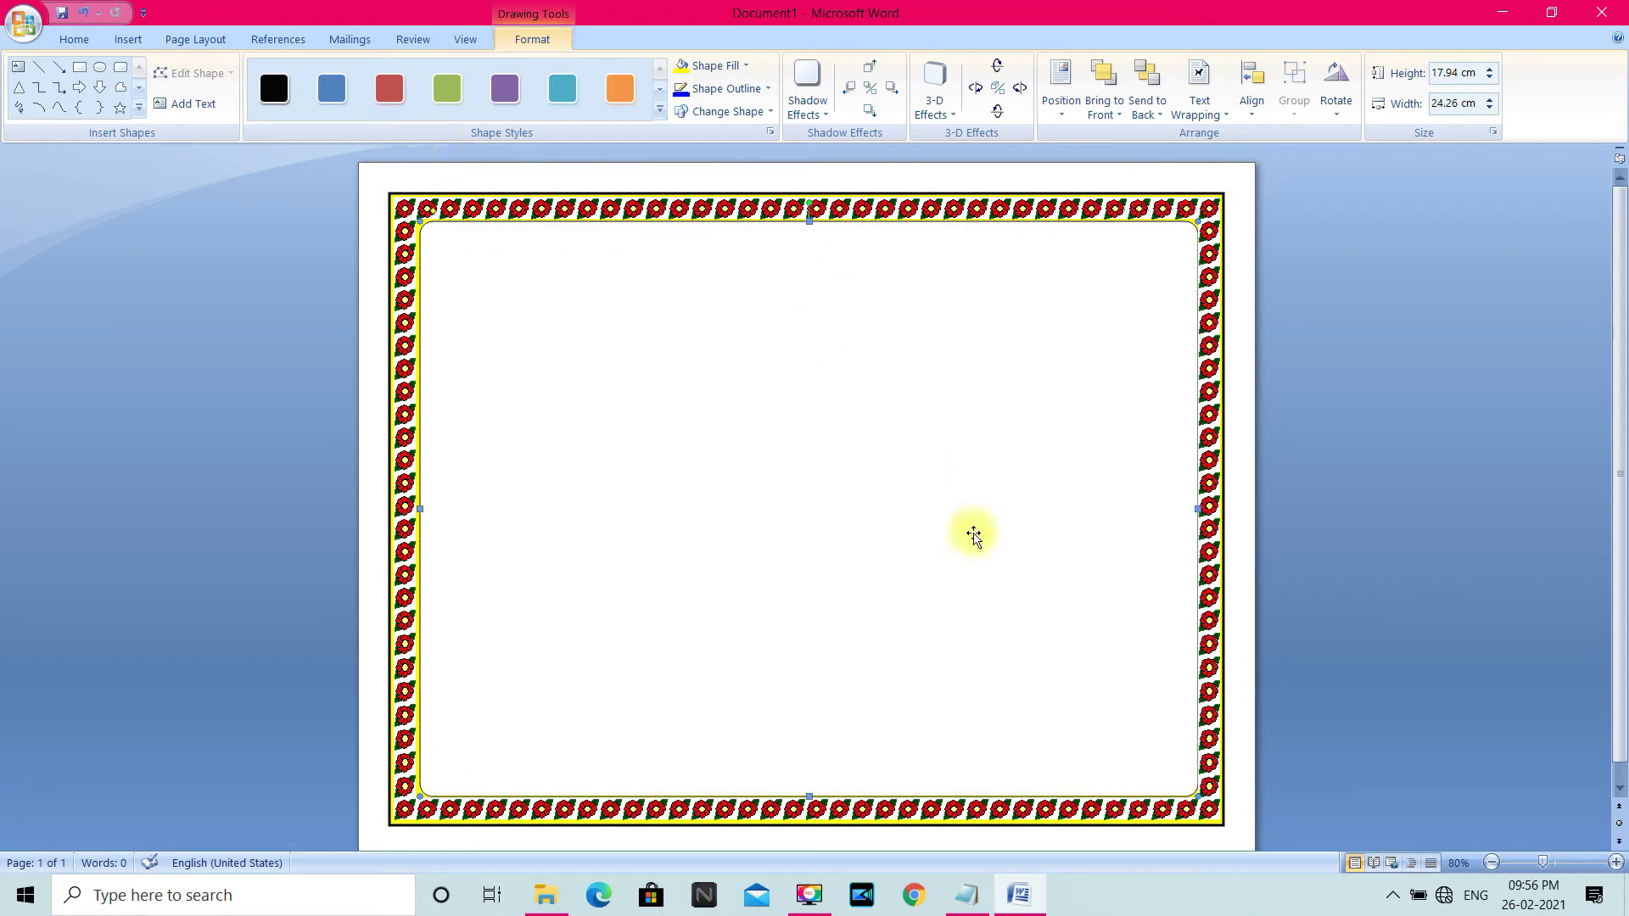
- Set the rounded rectangle's outline weight to 2¼ pt
{"action": "left_click", "coordinate": [716, 66]}
{"action": "left_click", "coordinate": [625, 276]}
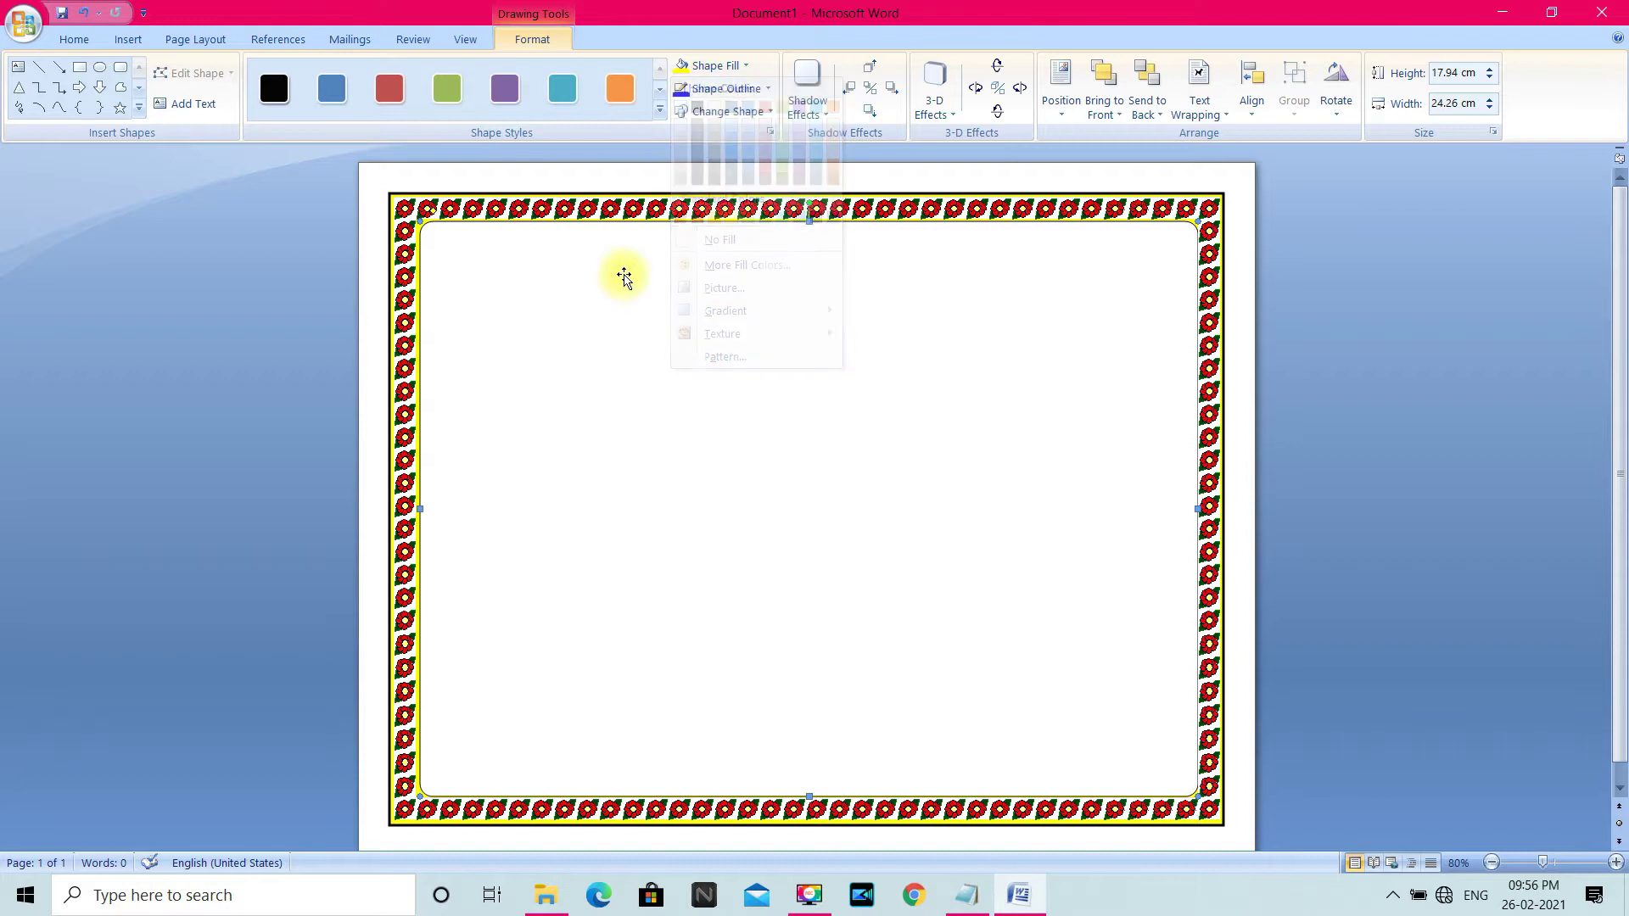
{"action": "left_click", "coordinate": [759, 88]}
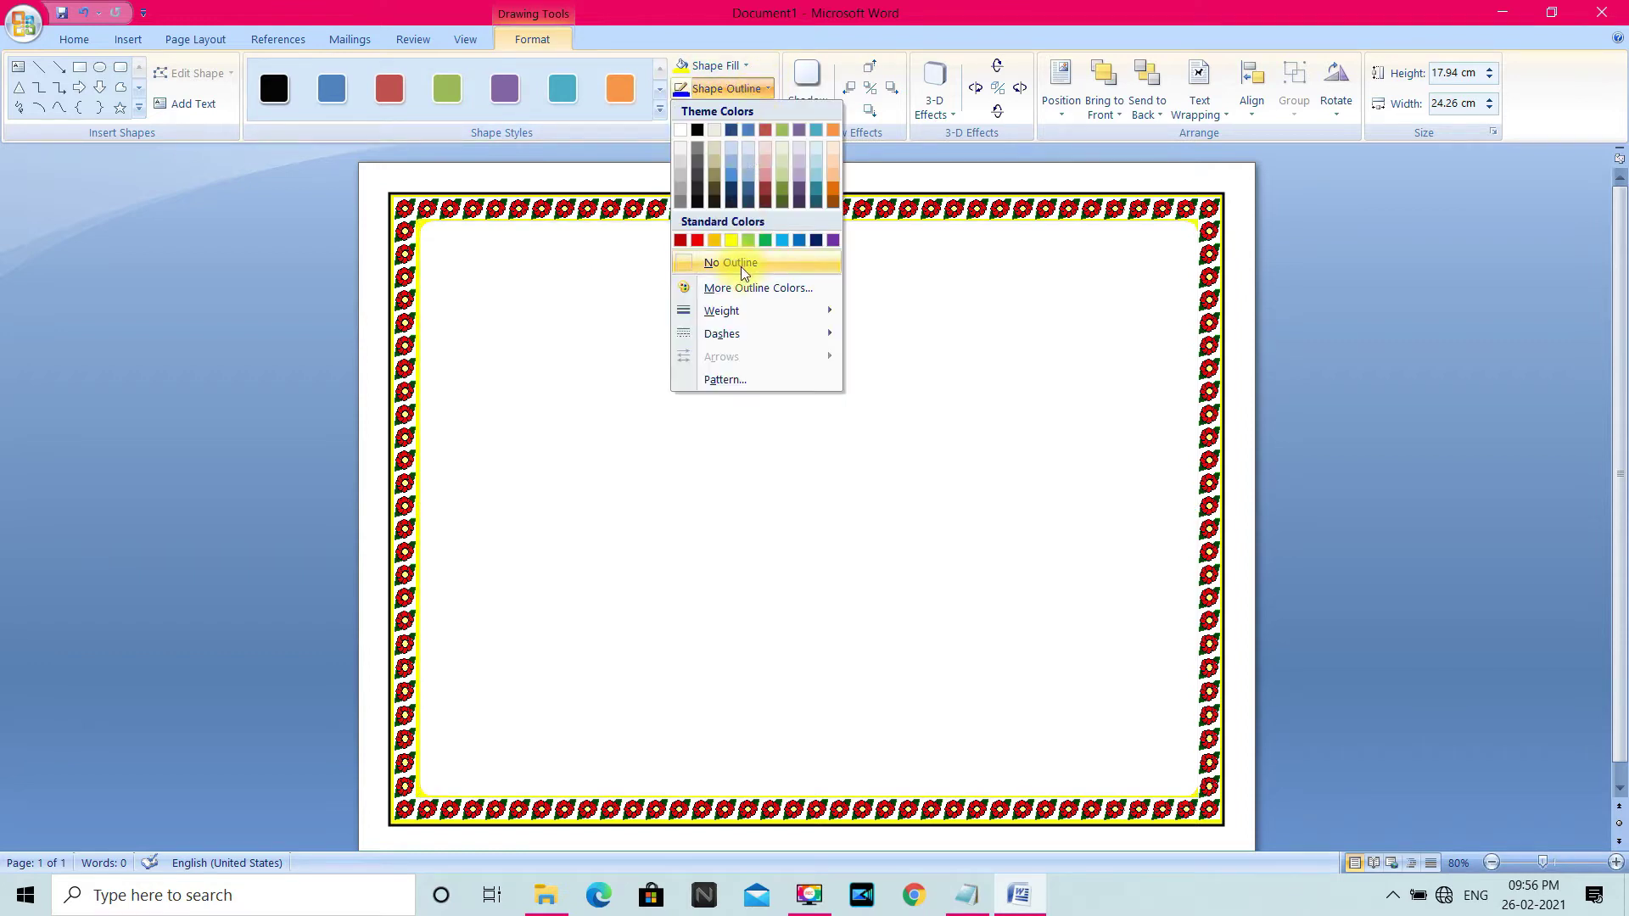
{"action": "mouse_move", "coordinate": [741, 309]}
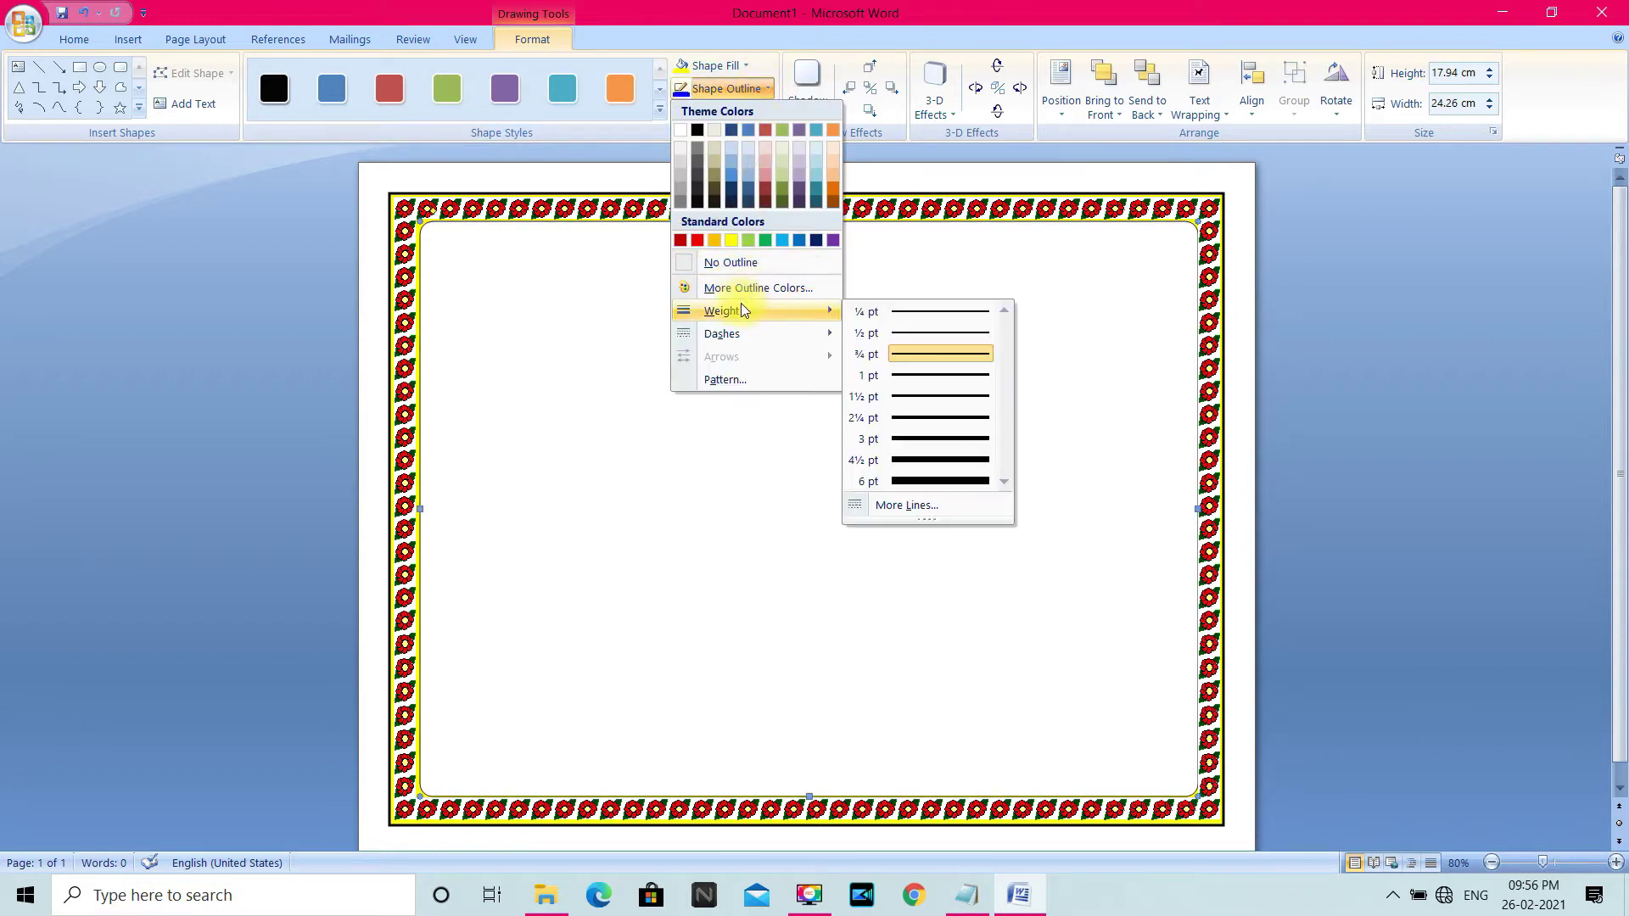
{"action": "left_click", "coordinate": [965, 413]}
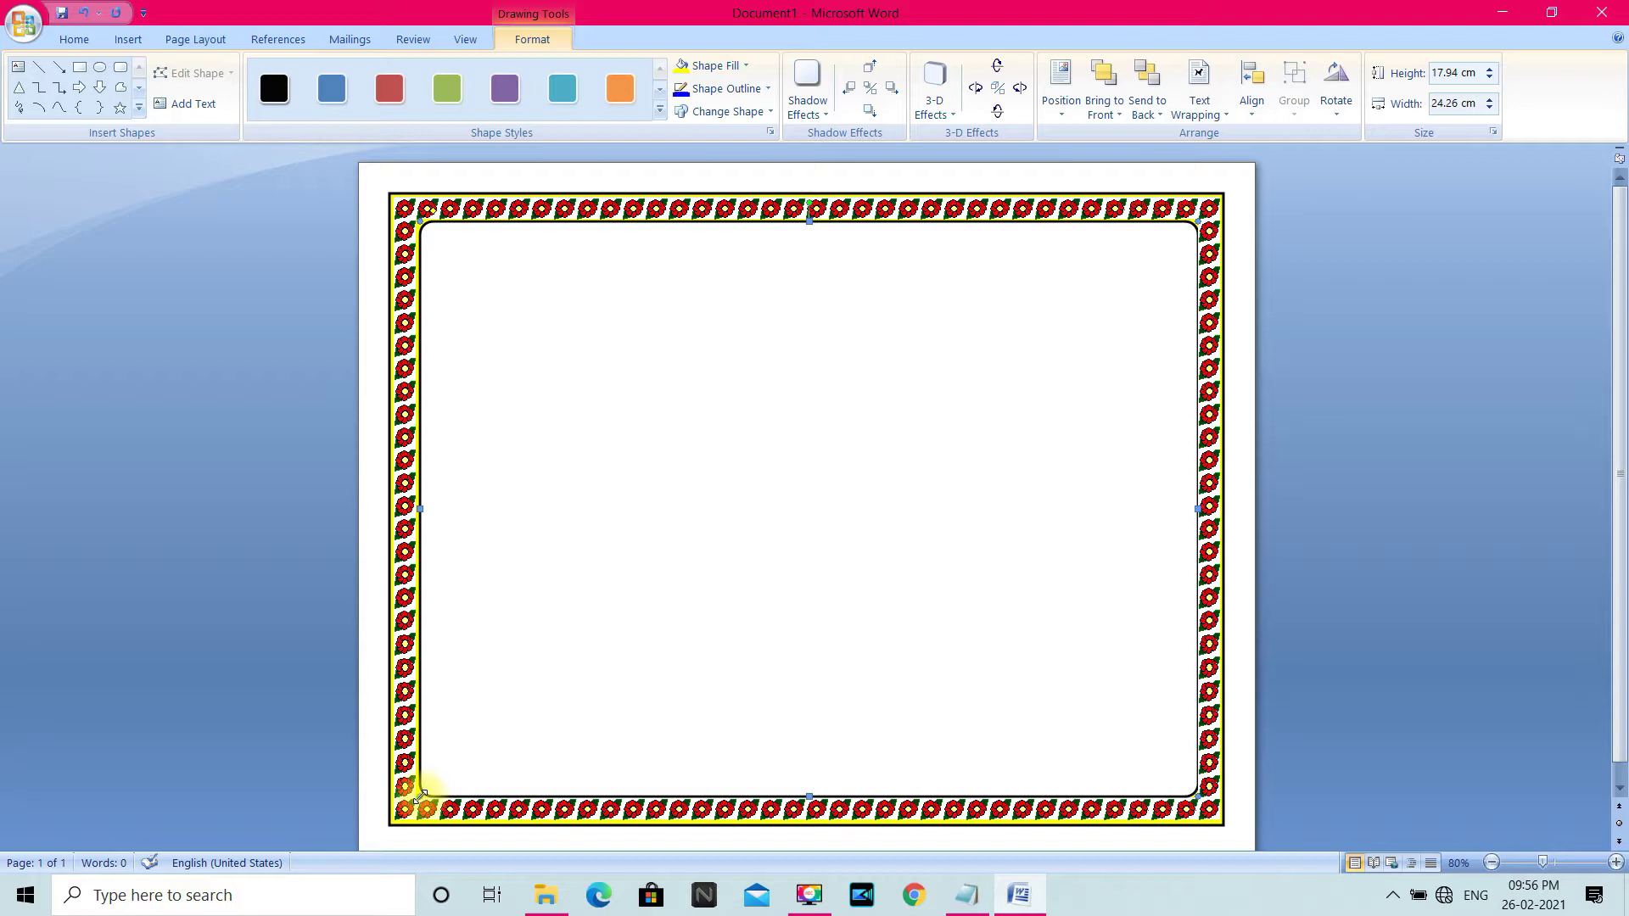
{"action": "left_click_drag", "start_coordinate": [421, 794], "coordinate": [425, 792]}
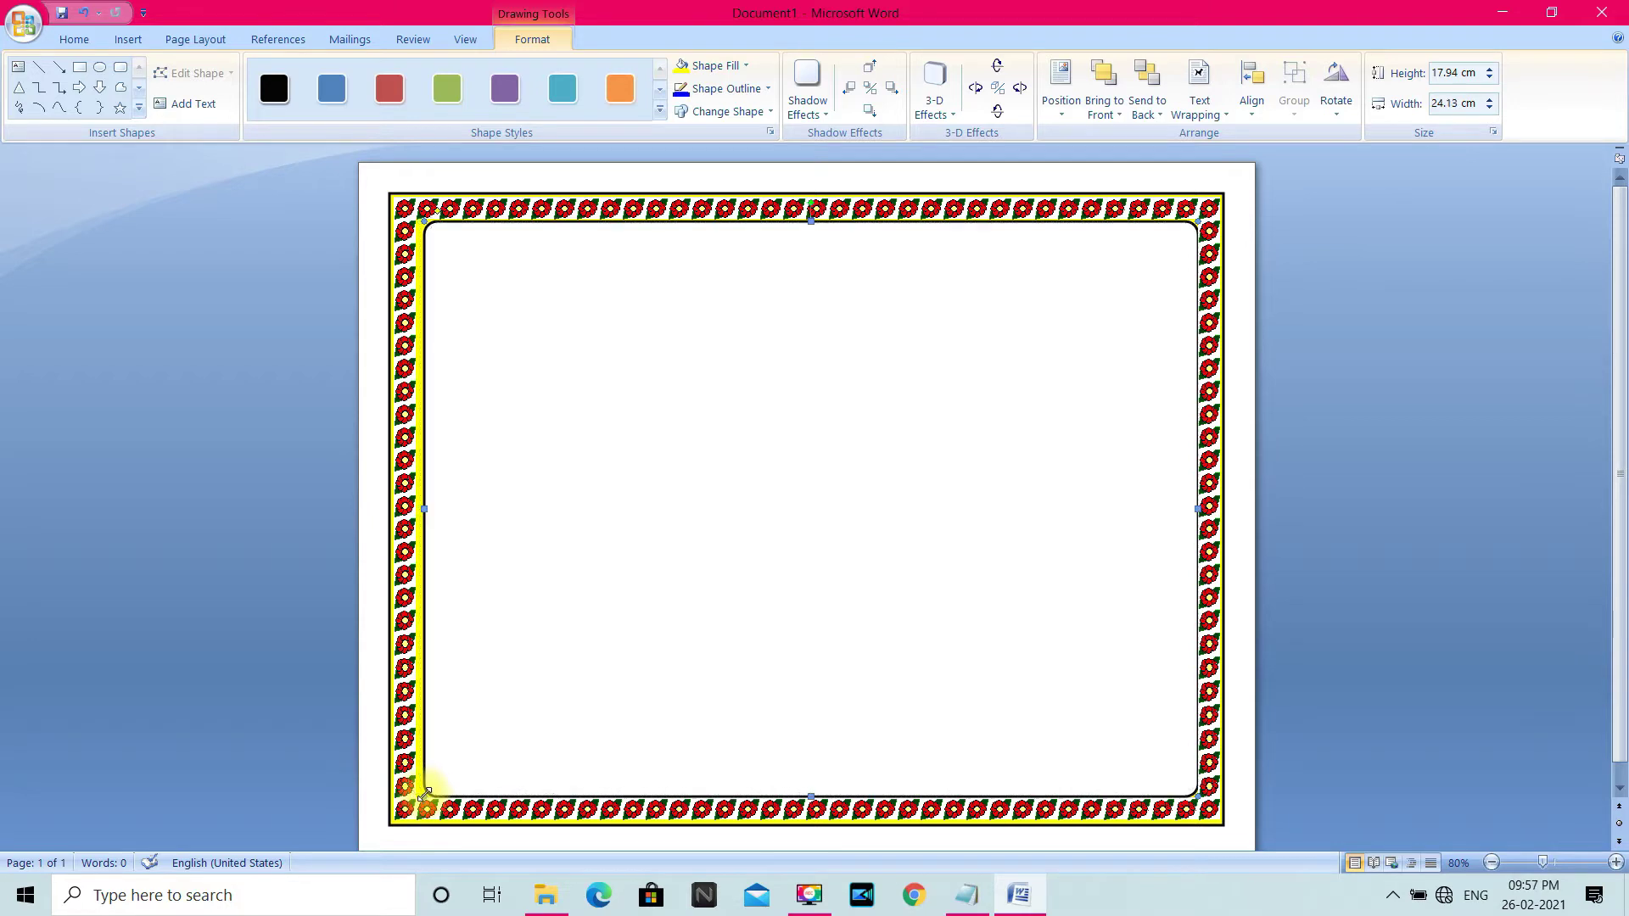
{"action": "key", "text": "ctrl+z"}
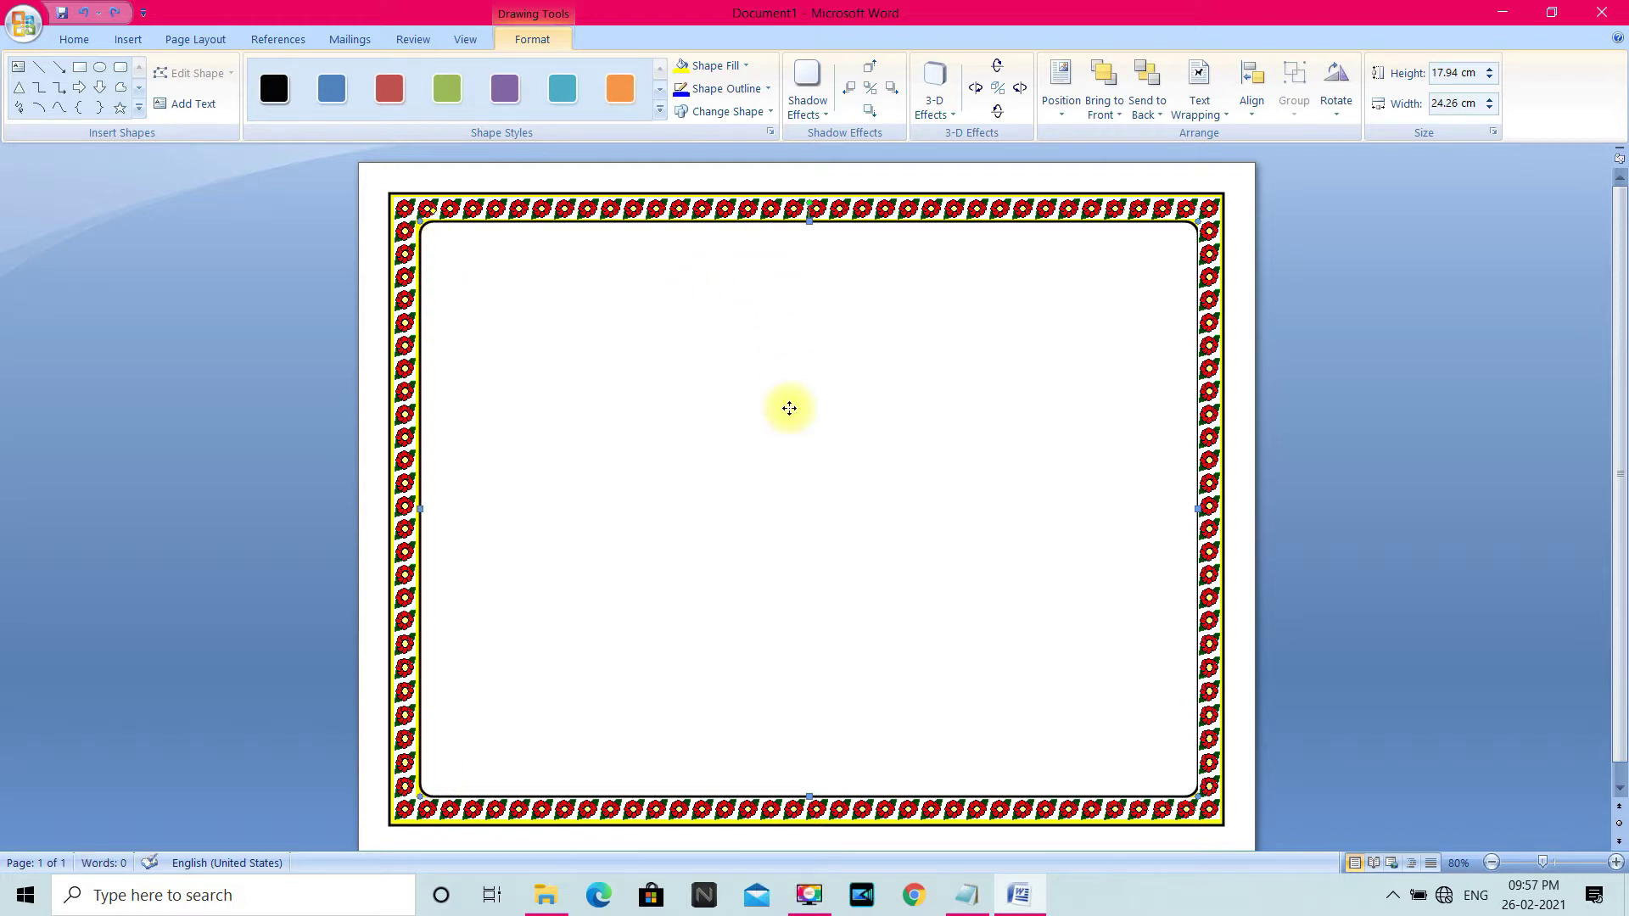
- Make the rounded rectangle ready to hold text, with the text cursor inside it
{"action": "right_click", "coordinate": [452, 260]}
{"action": "left_click", "coordinate": [687, 349]}
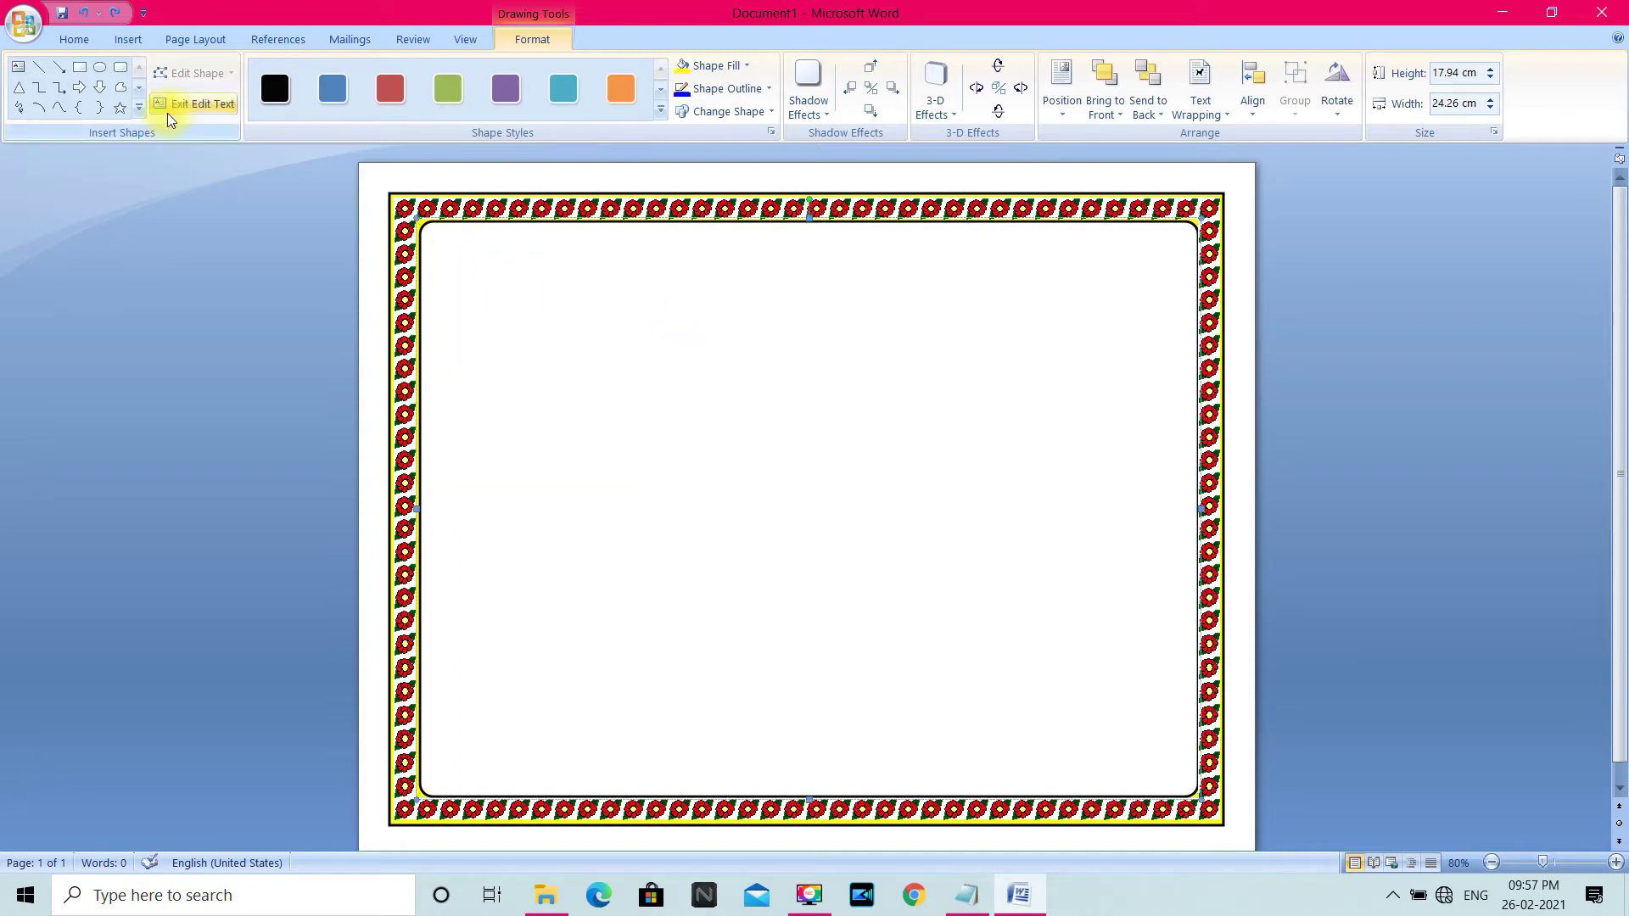
{"action": "left_click", "coordinate": [182, 104]}
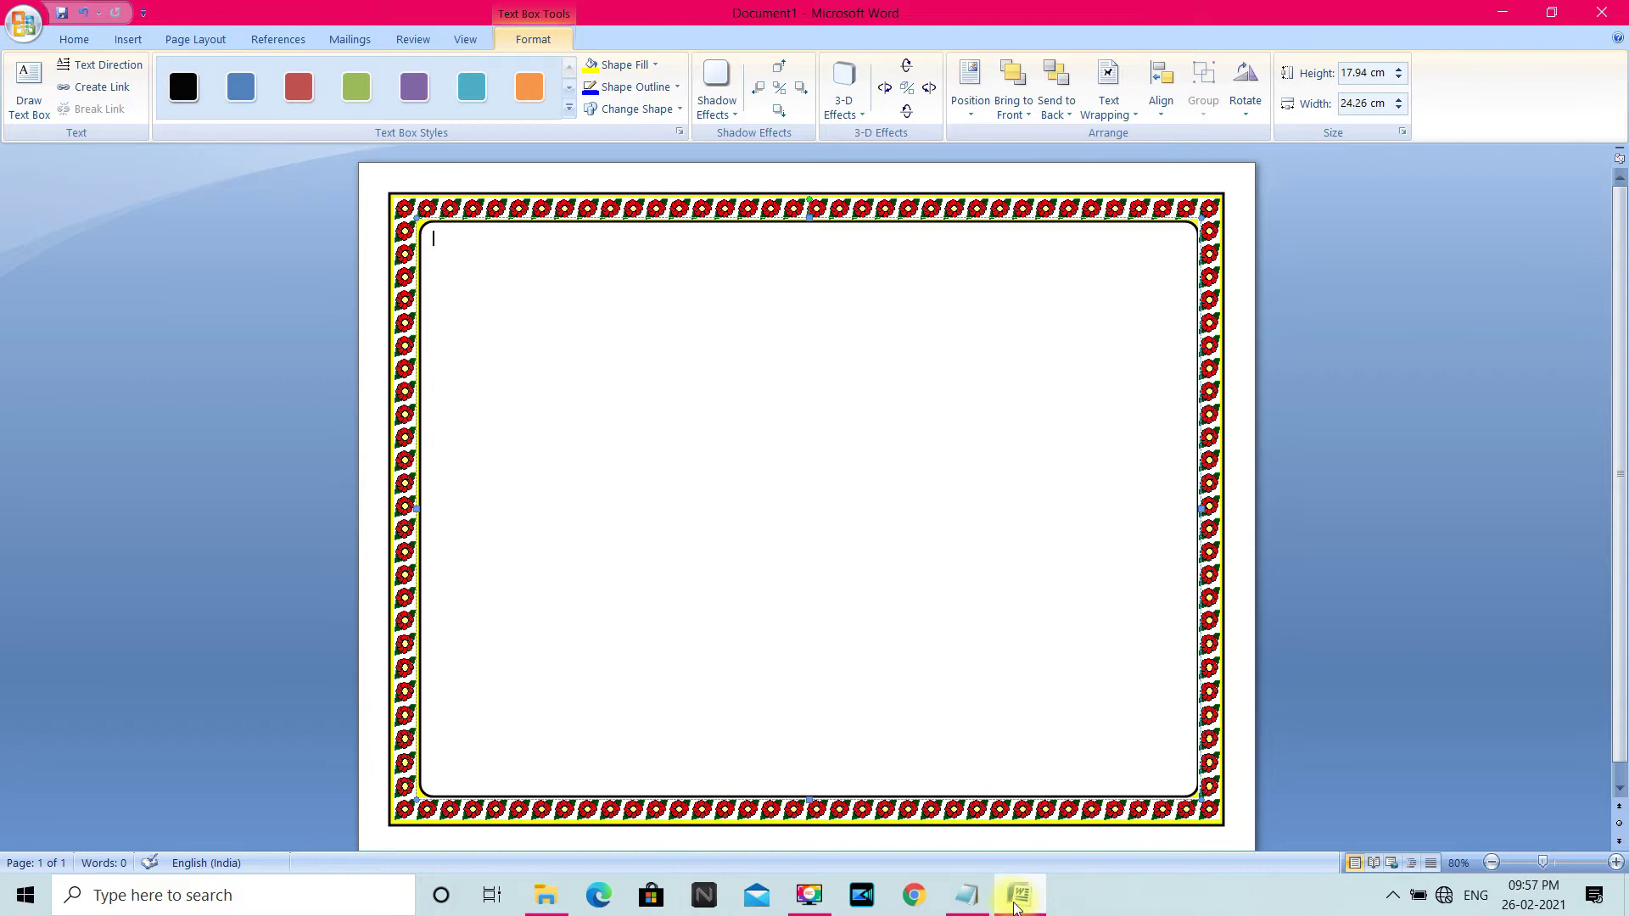
- Copy the line "VIKKU TWIST EDUCATION FOUNDATION PVT. LTD" from the open Notepad file and paste it into the rounded rectangle
{"action": "left_click", "coordinate": [967, 895]}
{"action": "left_click", "coordinate": [510, 413]}
{"action": "left_click_drag", "start_coordinate": [504, 409], "coordinate": [185, 392]}
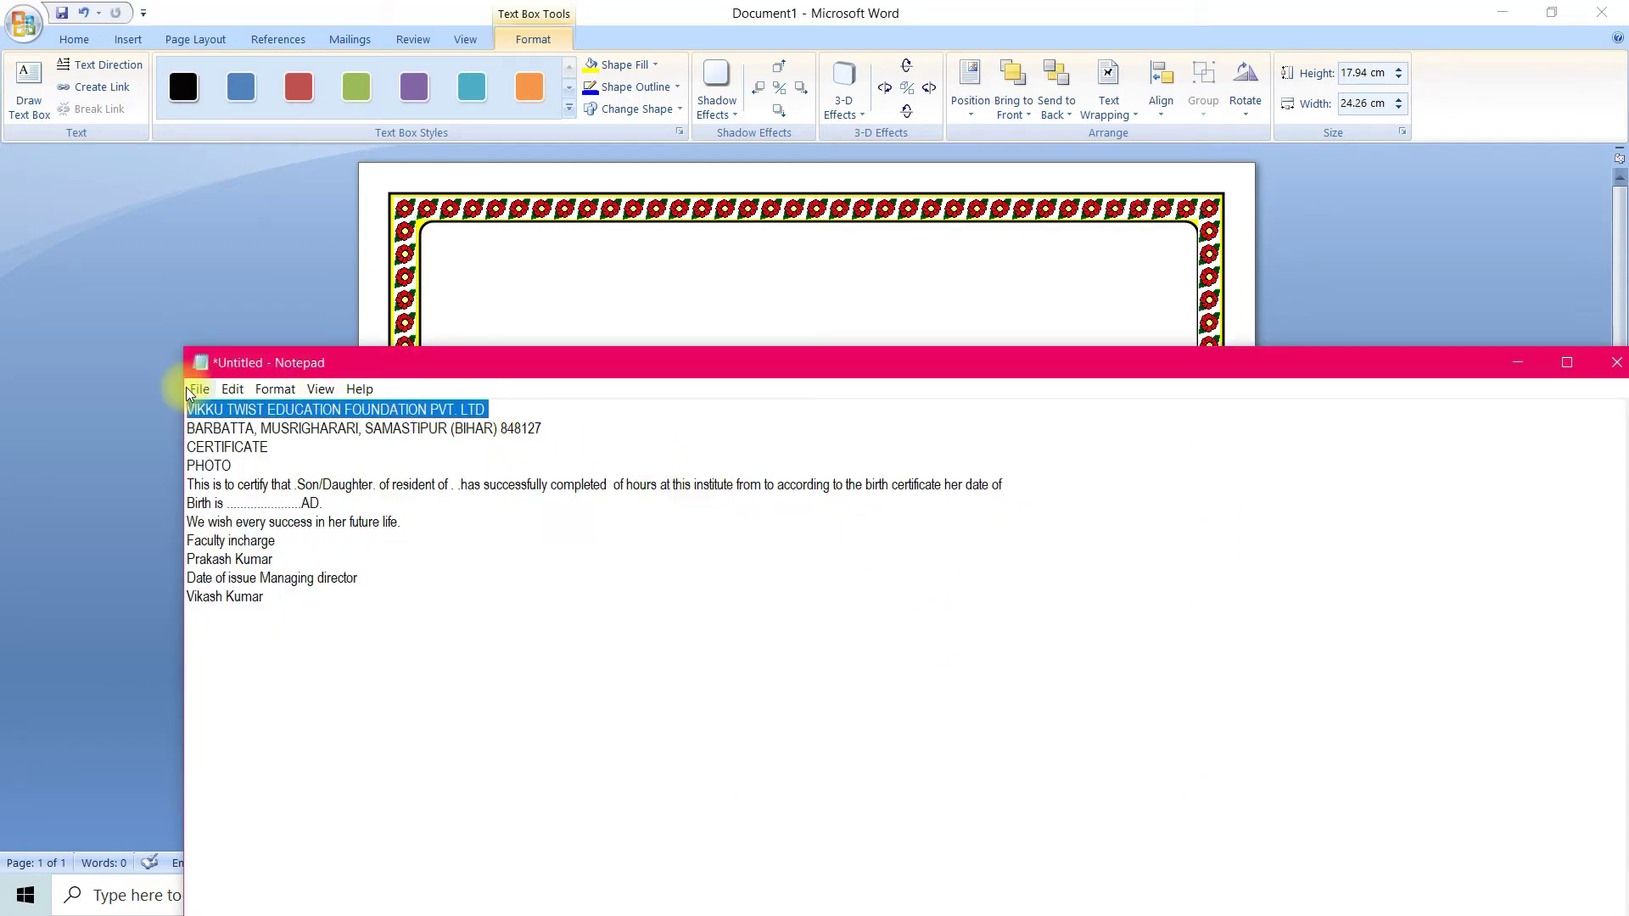
{"action": "key", "text": "ctrl+c"}
{"action": "left_click", "coordinate": [685, 325]}
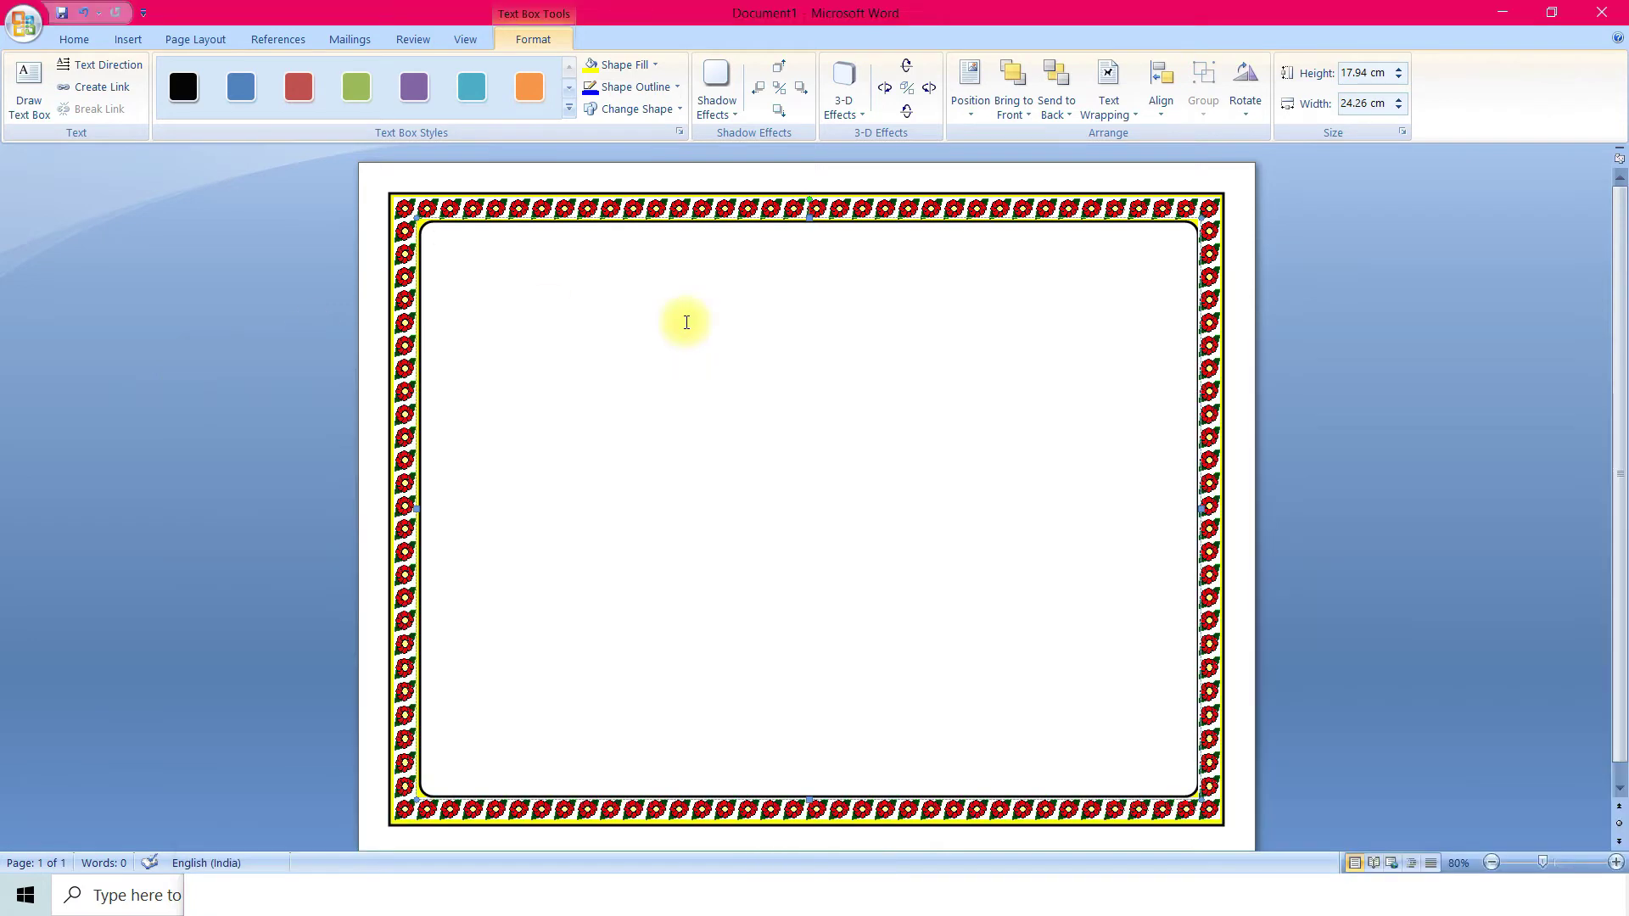
{"action": "key", "text": "ctrl+v"}
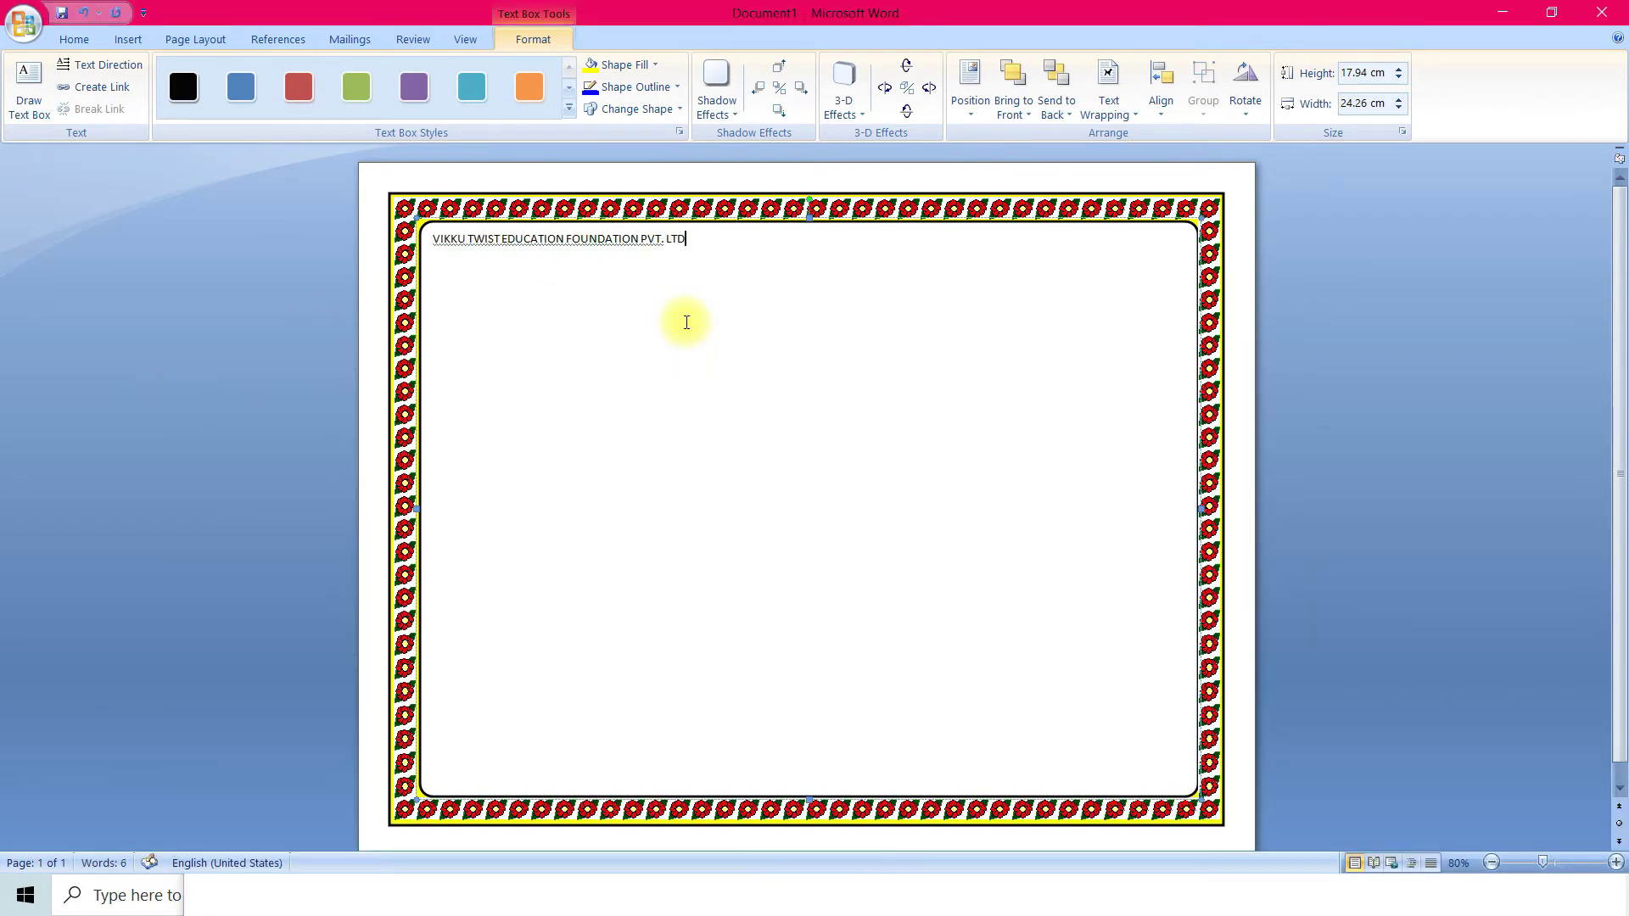
- Format the pasted foundation name as a centred, bold, underlined heading in 28 pt red Calibri
{"action": "left_click_drag", "start_coordinate": [702, 243], "coordinate": [428, 212]}
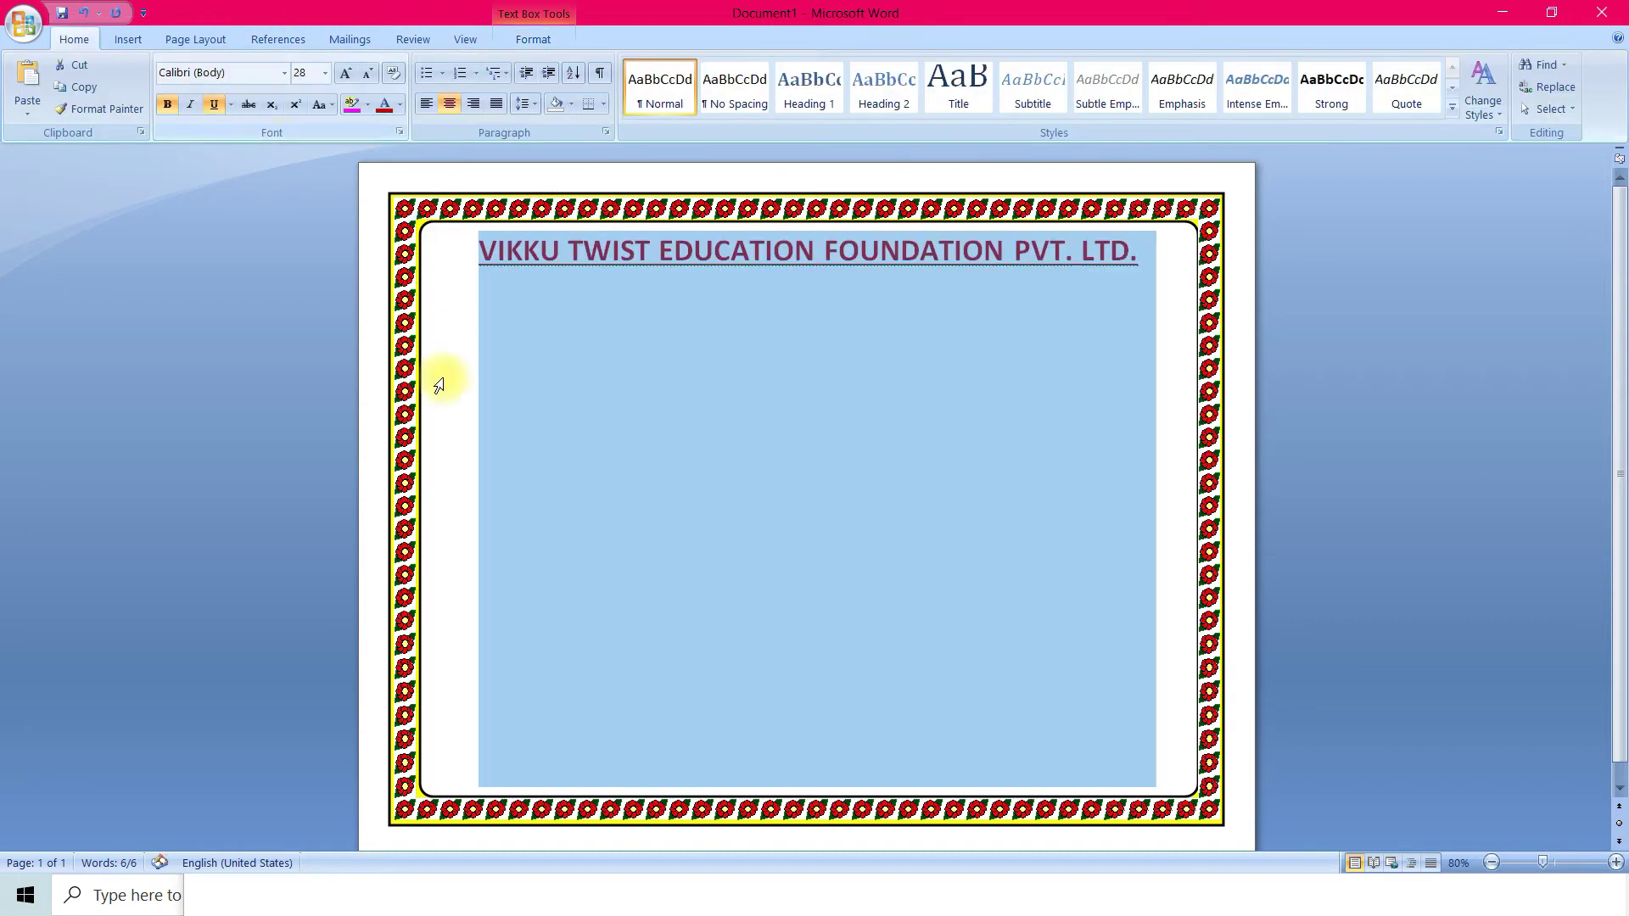
{"action": "left_click", "coordinate": [1159, 293]}
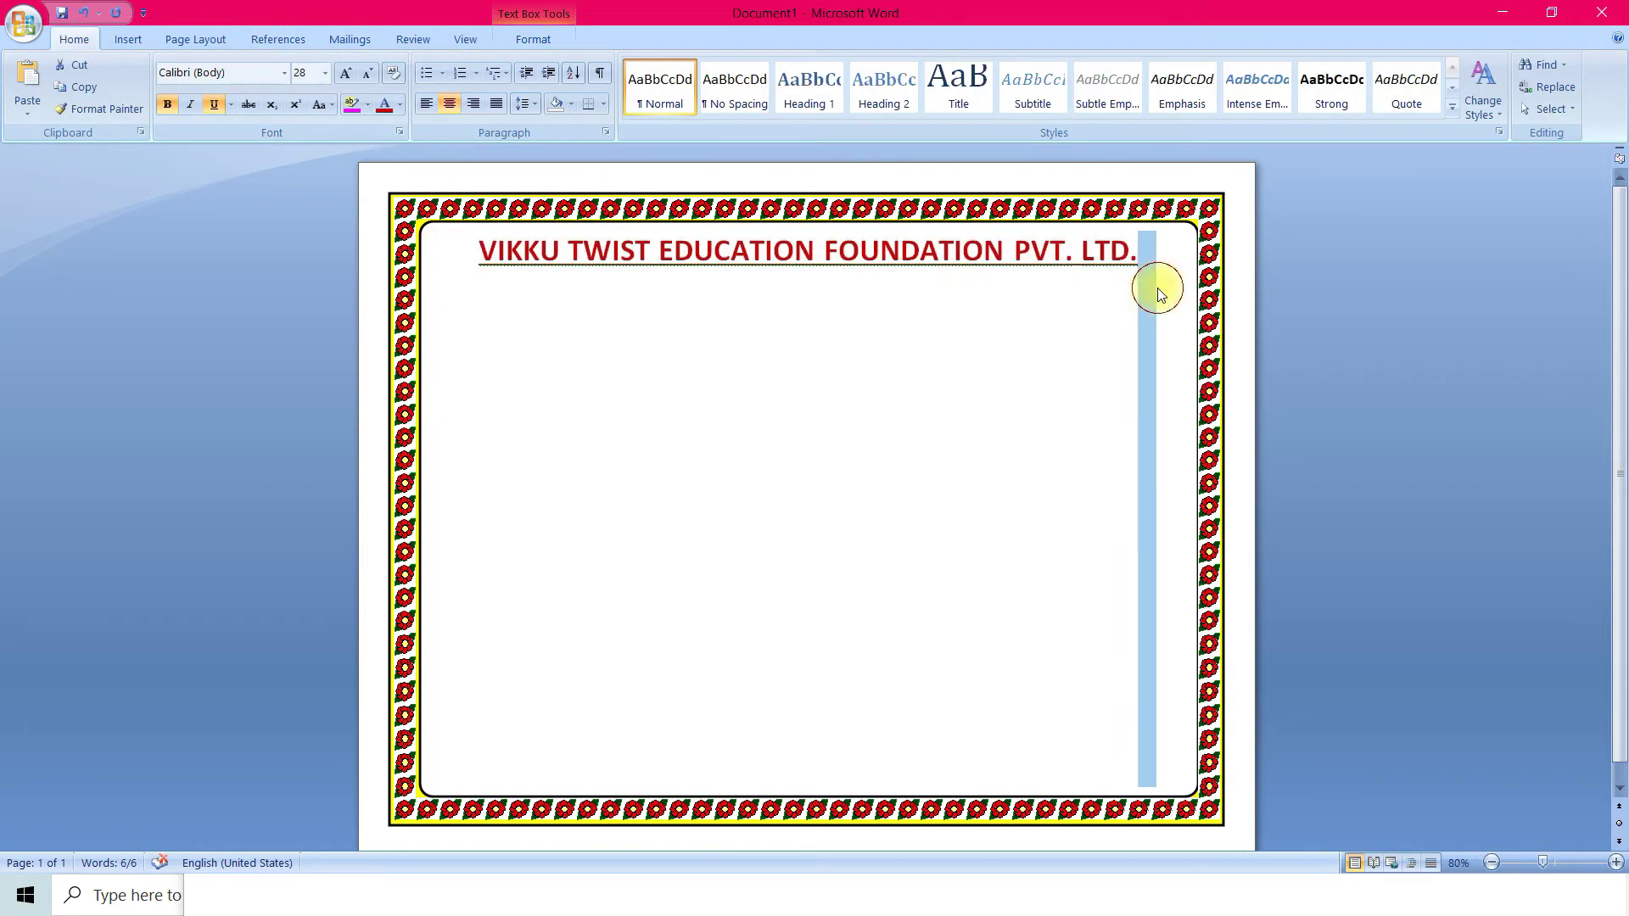
- Ignore the sentence-fragment grammar flags on the foundation name heading
{"action": "left_click_drag", "start_coordinate": [488, 247], "coordinate": [972, 249]}
{"action": "right_click", "coordinate": [972, 249]}
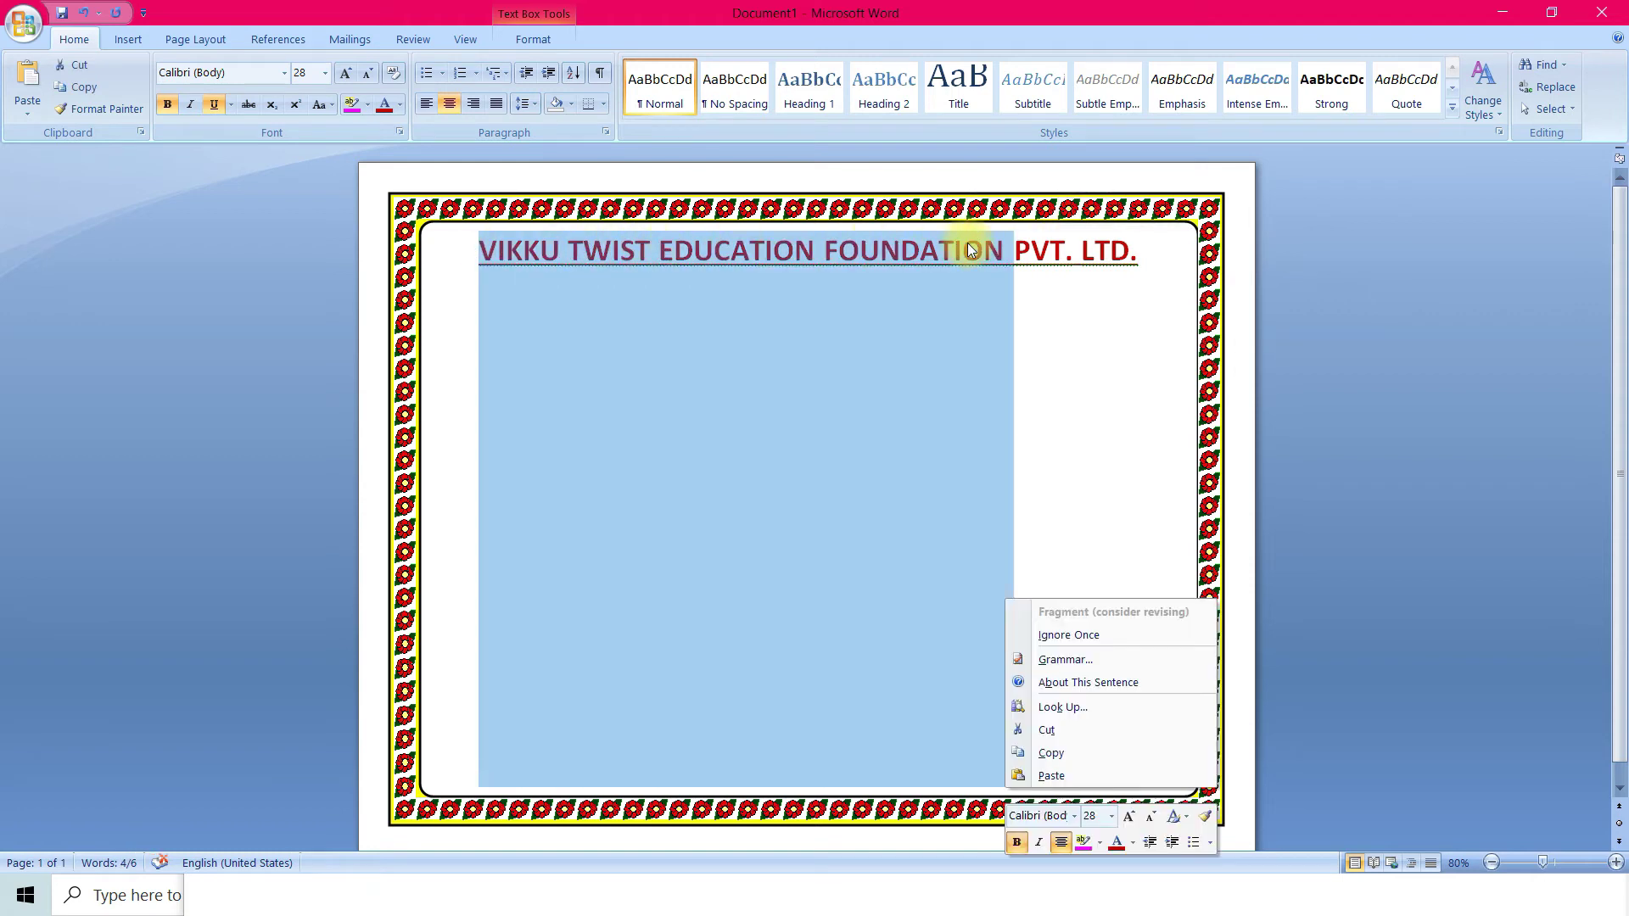
{"action": "left_click", "coordinate": [1128, 638]}
{"action": "left_click", "coordinate": [1099, 278]}
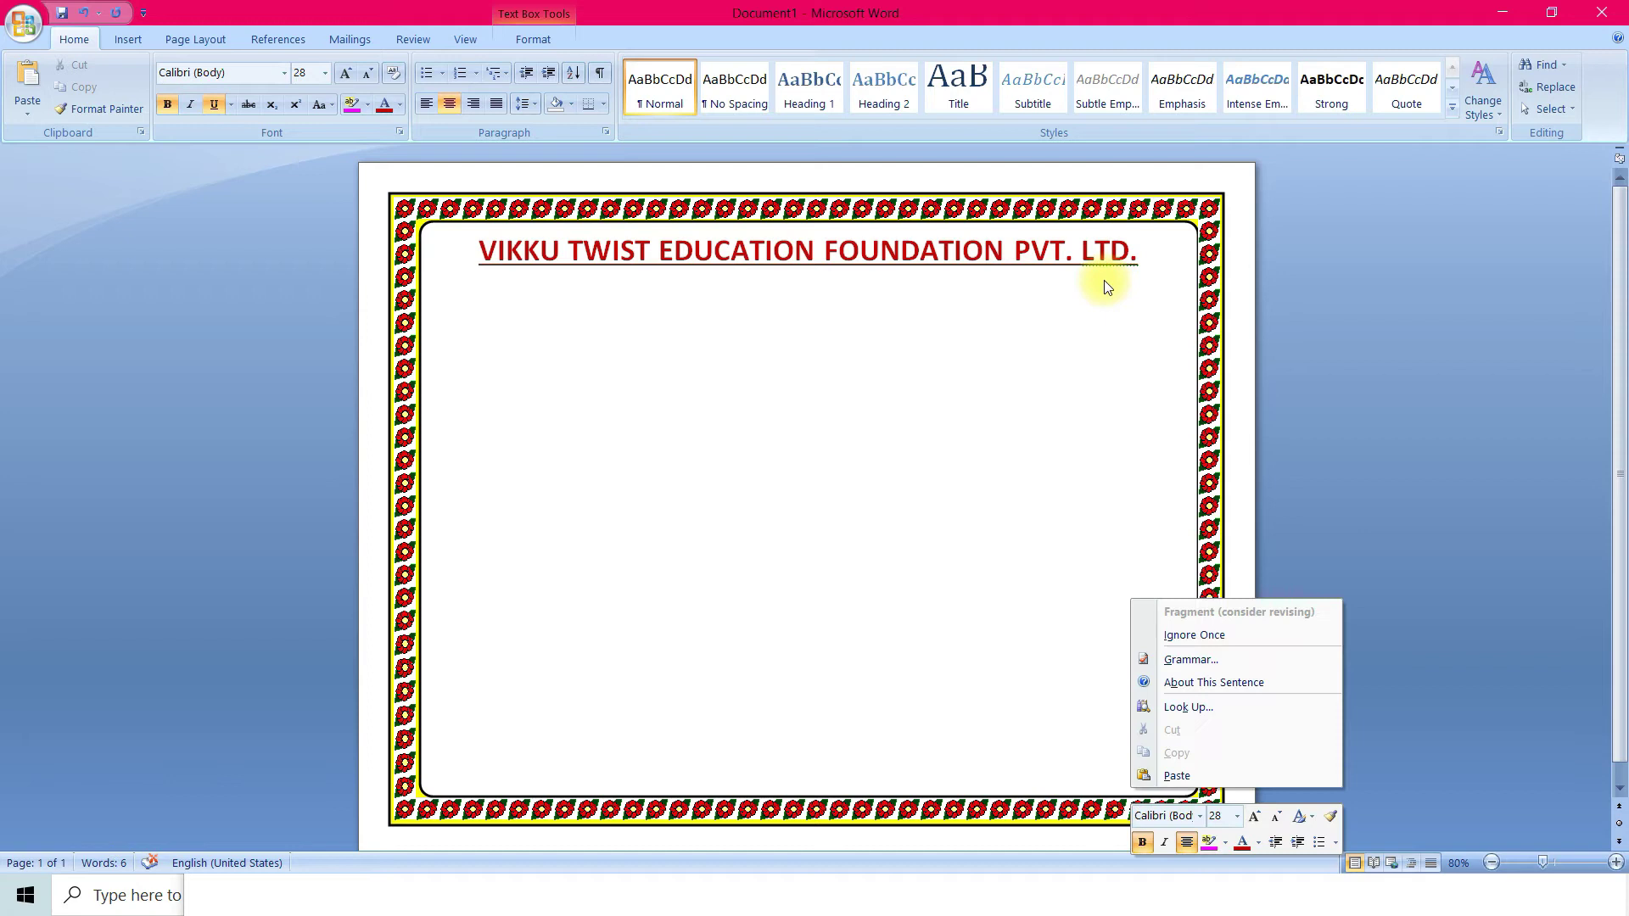
{"action": "left_click", "coordinate": [1192, 635]}
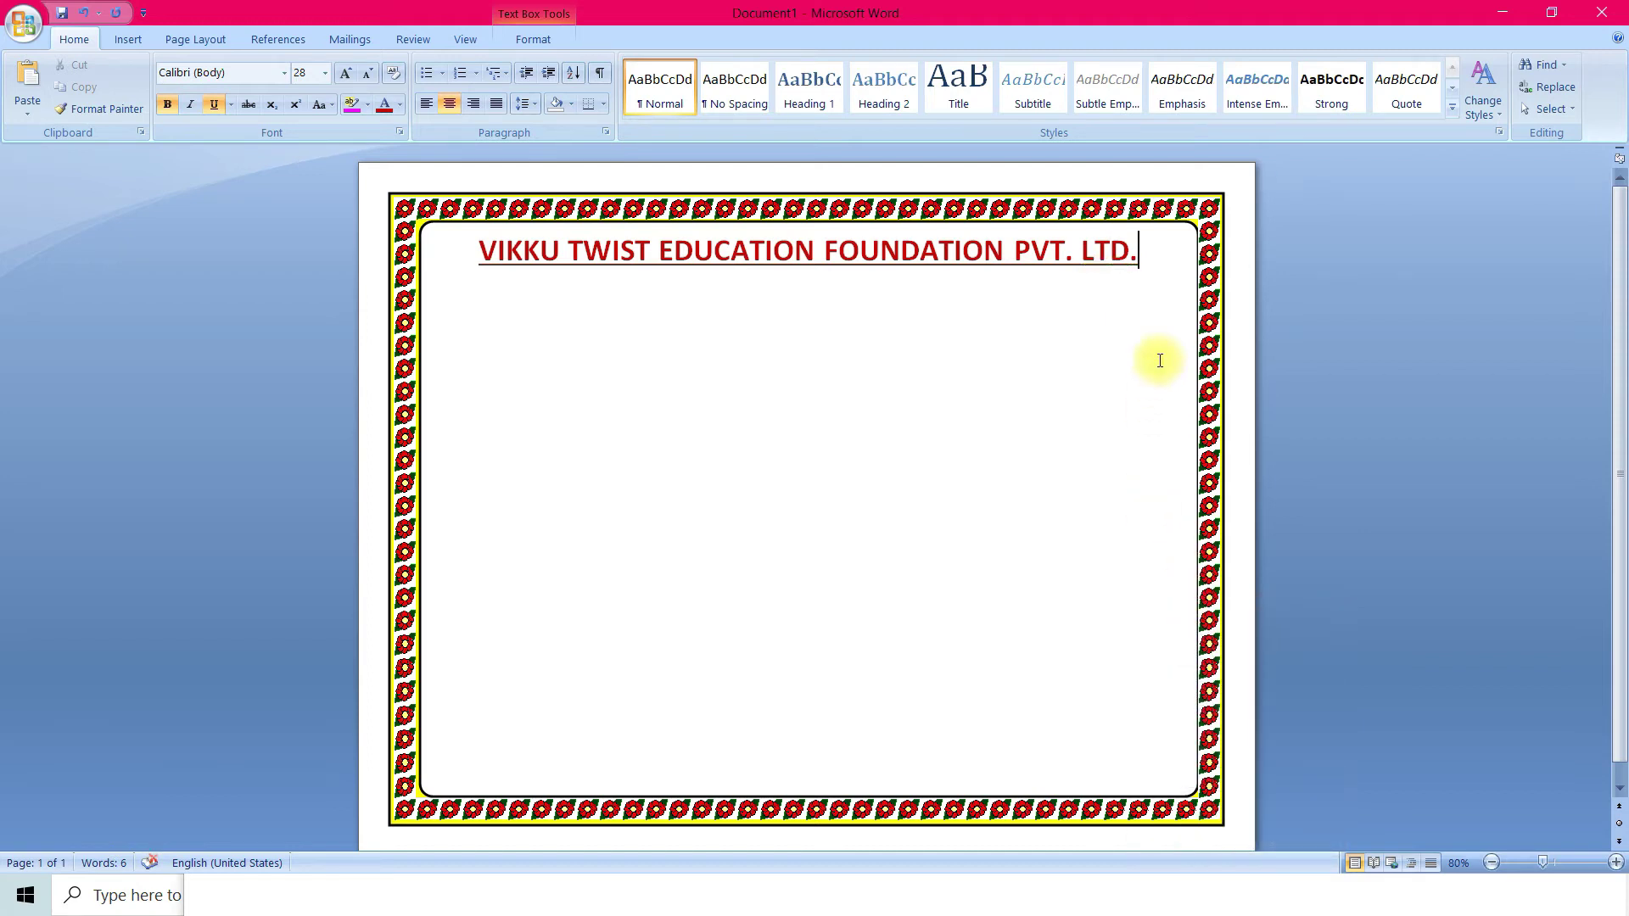
{"action": "left_click", "coordinate": [1176, 287]}
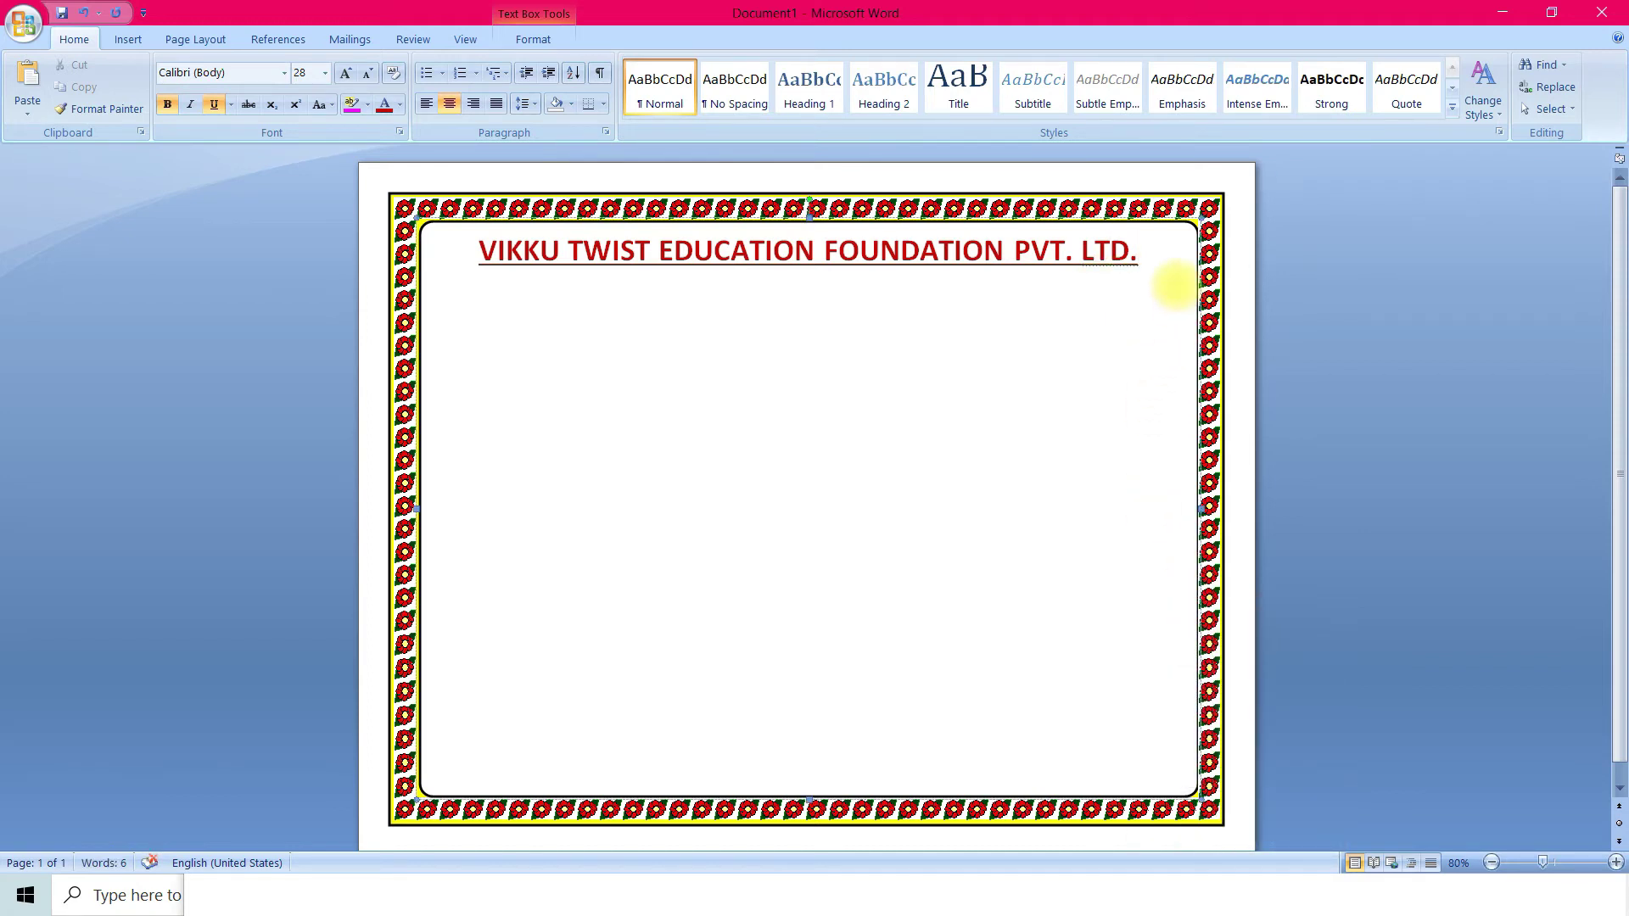
- Bring the institute's address line from Notepad in beneath the heading as smaller, centred, bold, underlined red text
{"action": "left_click", "coordinate": [1514, 15]}
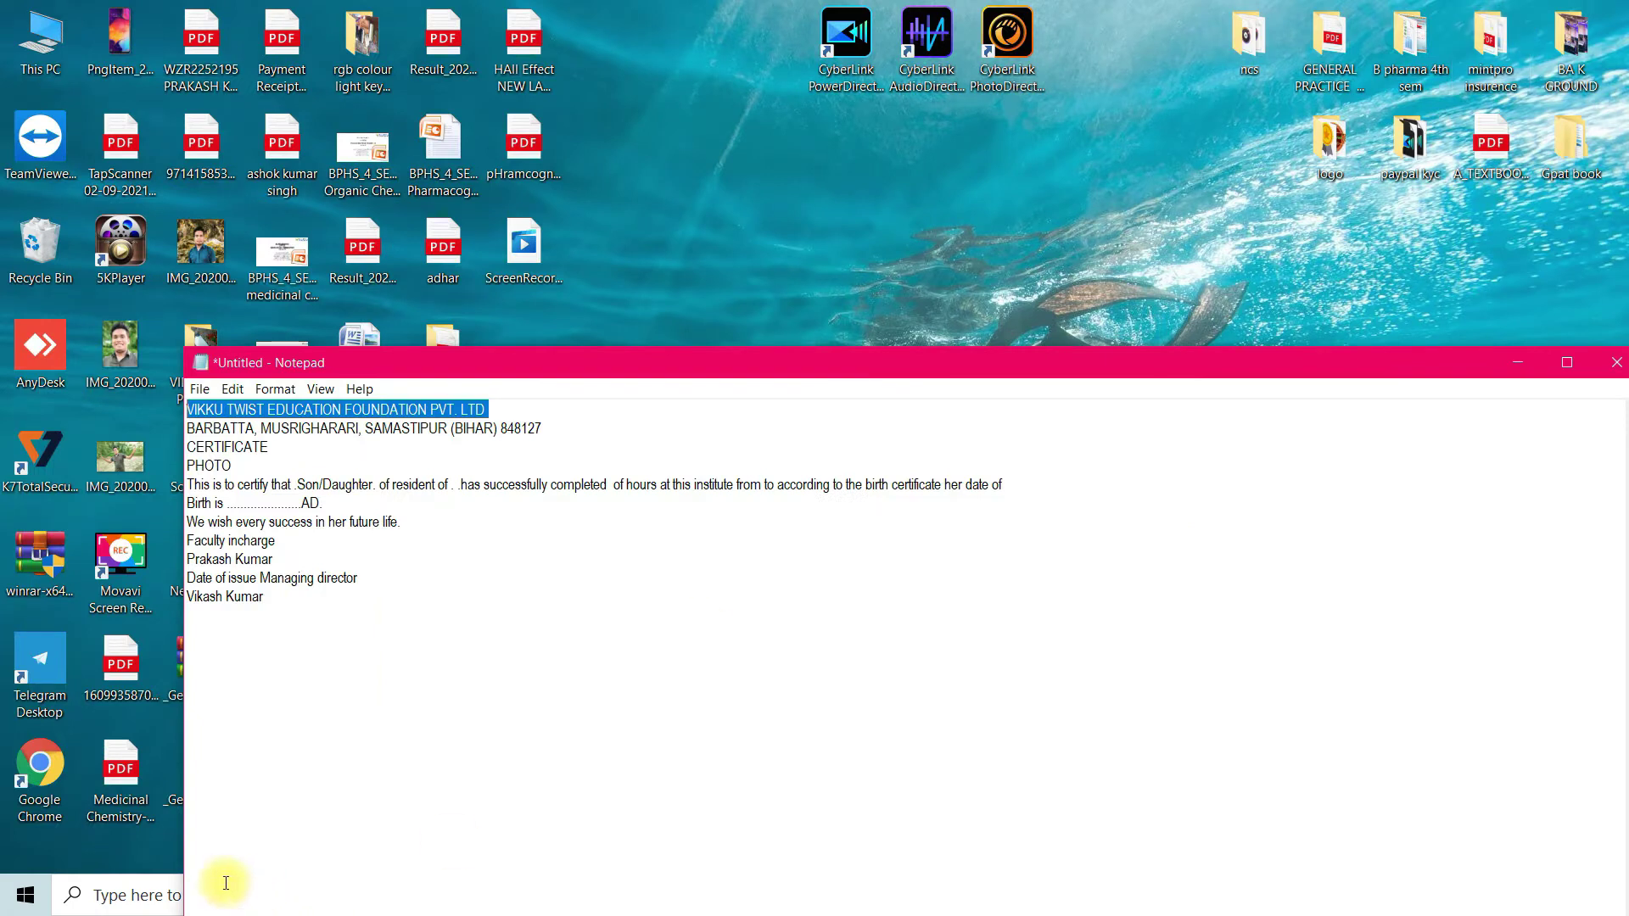
{"action": "mouse_move", "coordinate": [175, 875]}
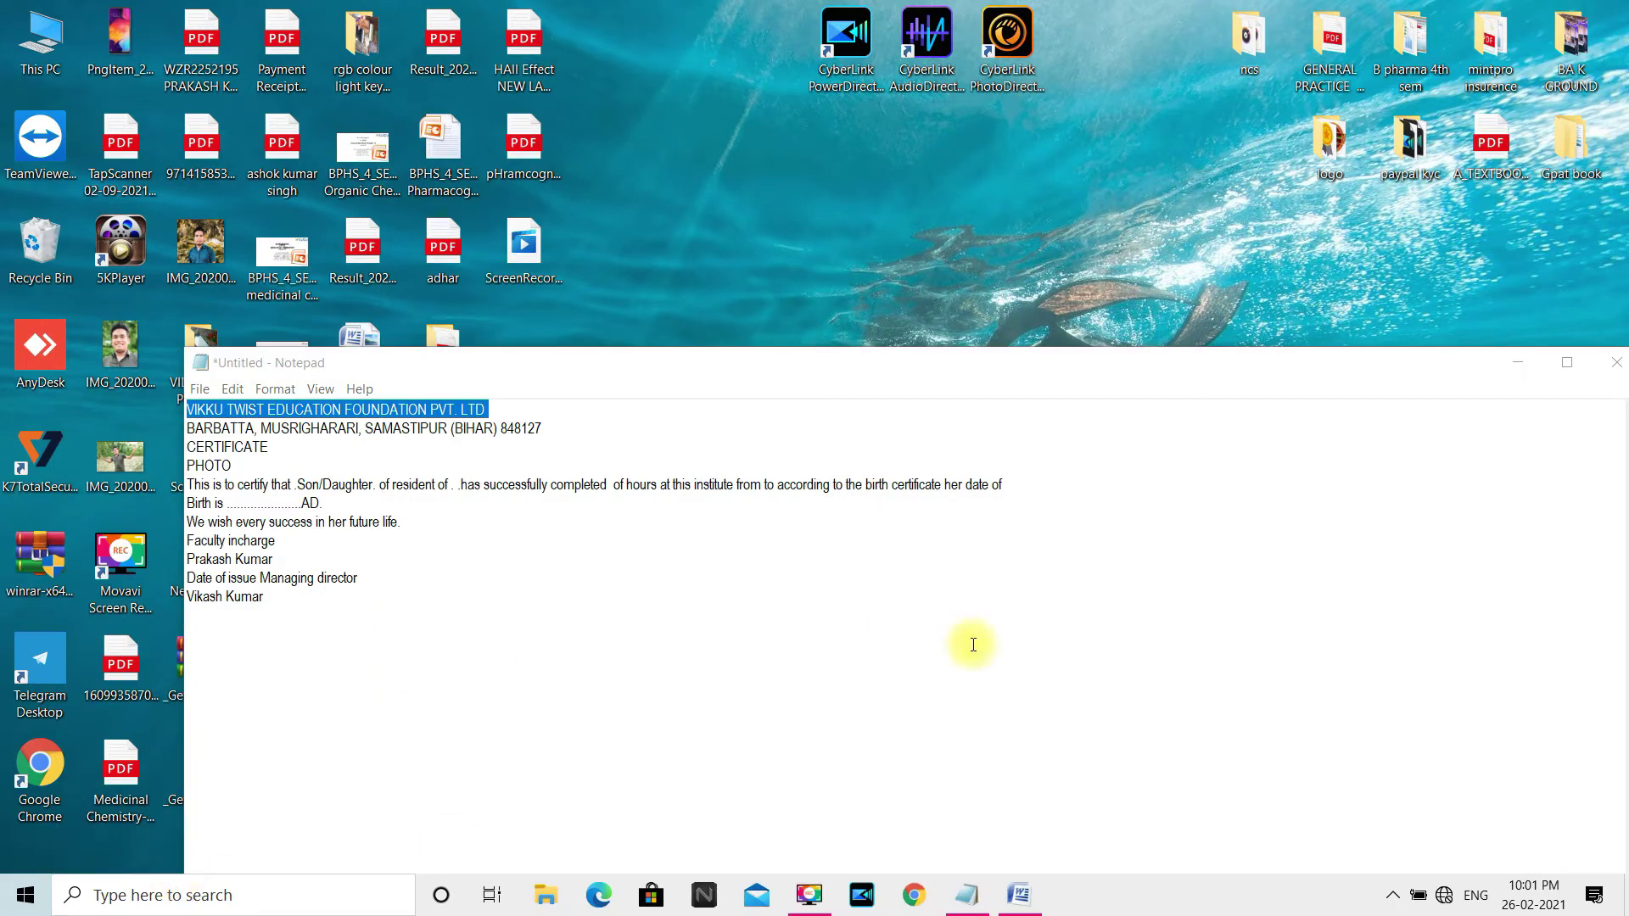
{"action": "left_click_drag", "start_coordinate": [187, 428], "coordinate": [552, 427]}
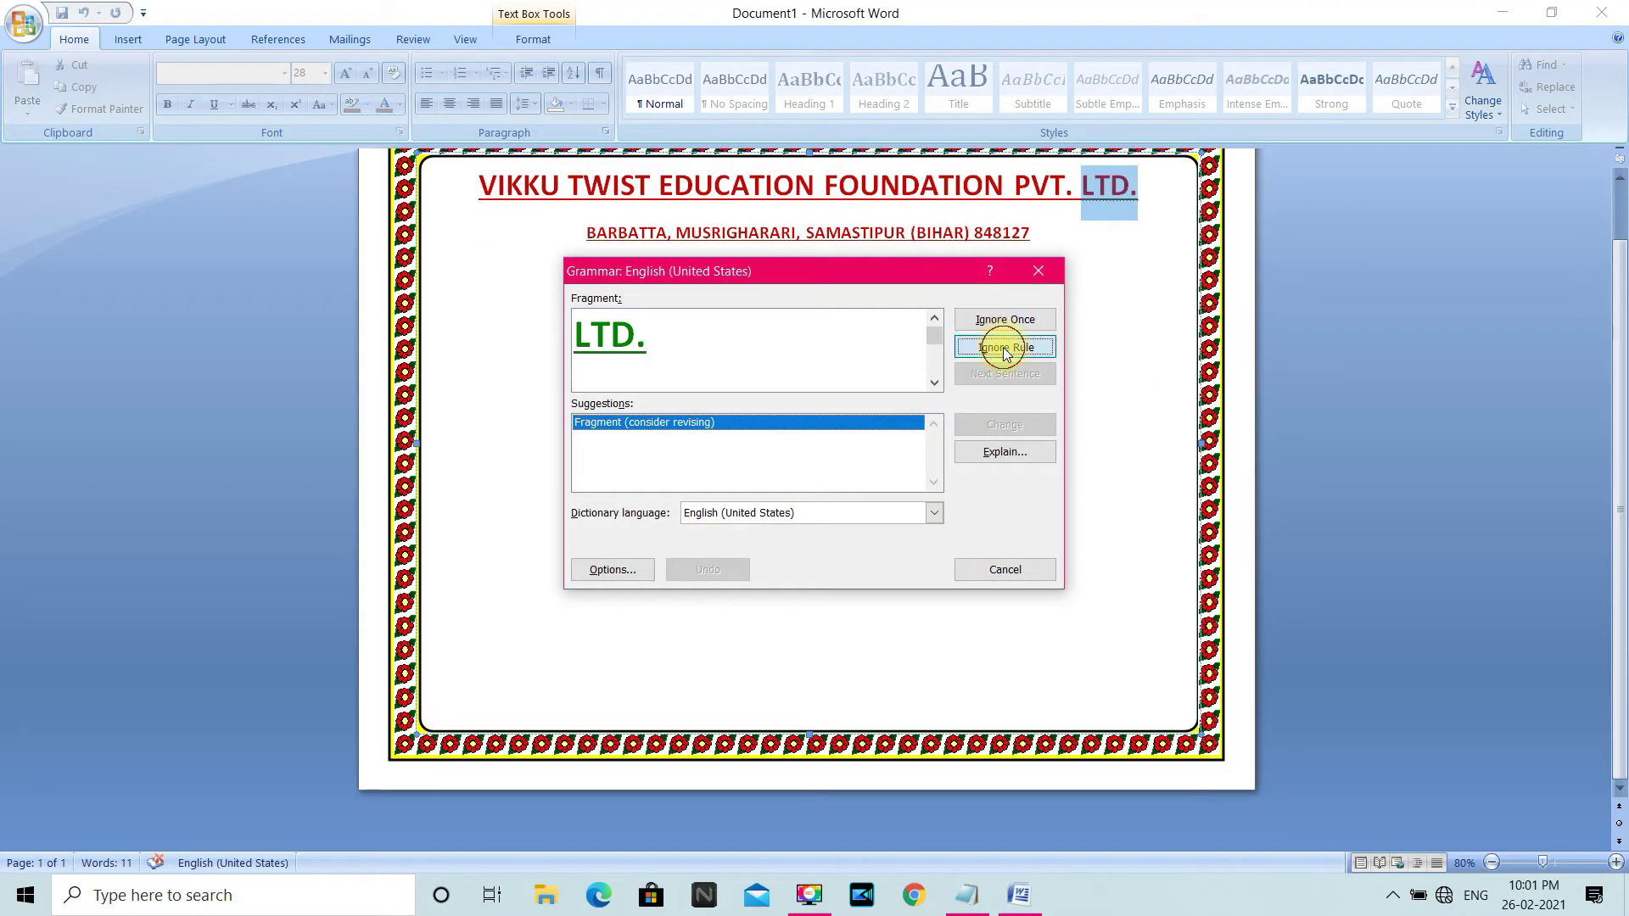
- Ignore the fragment grammar rule for "LTD." in the heading and leave the text box
{"action": "left_click", "coordinate": [1003, 348]}
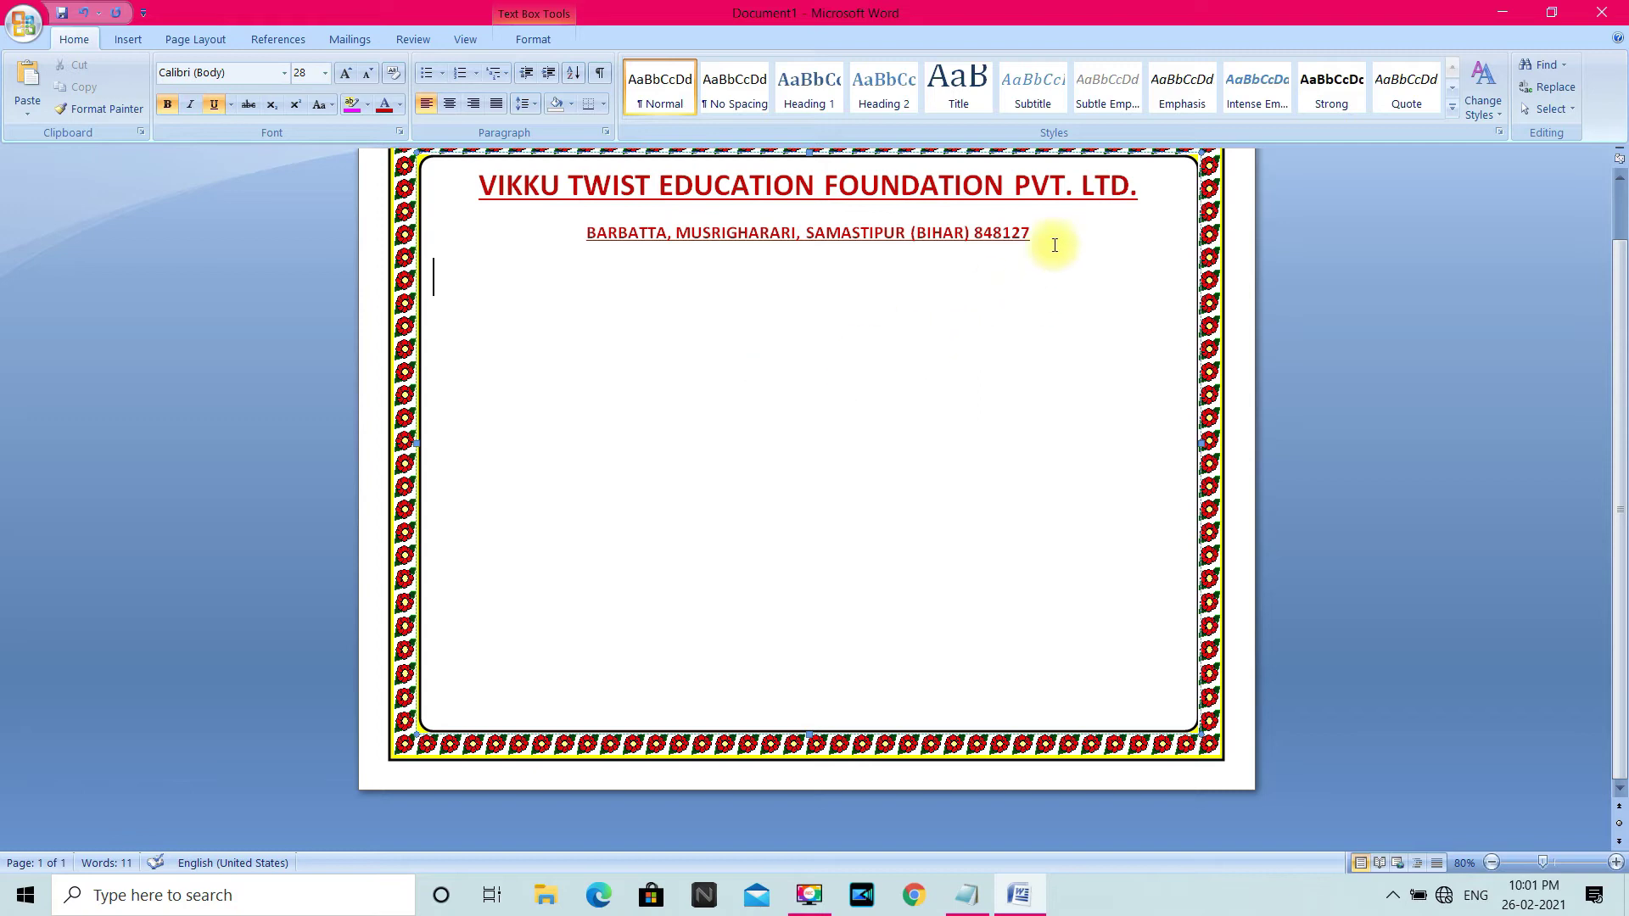
{"action": "left_click_drag", "start_coordinate": [1618, 272], "coordinate": [1621, 247]}
{"action": "left_click", "coordinate": [1459, 377]}
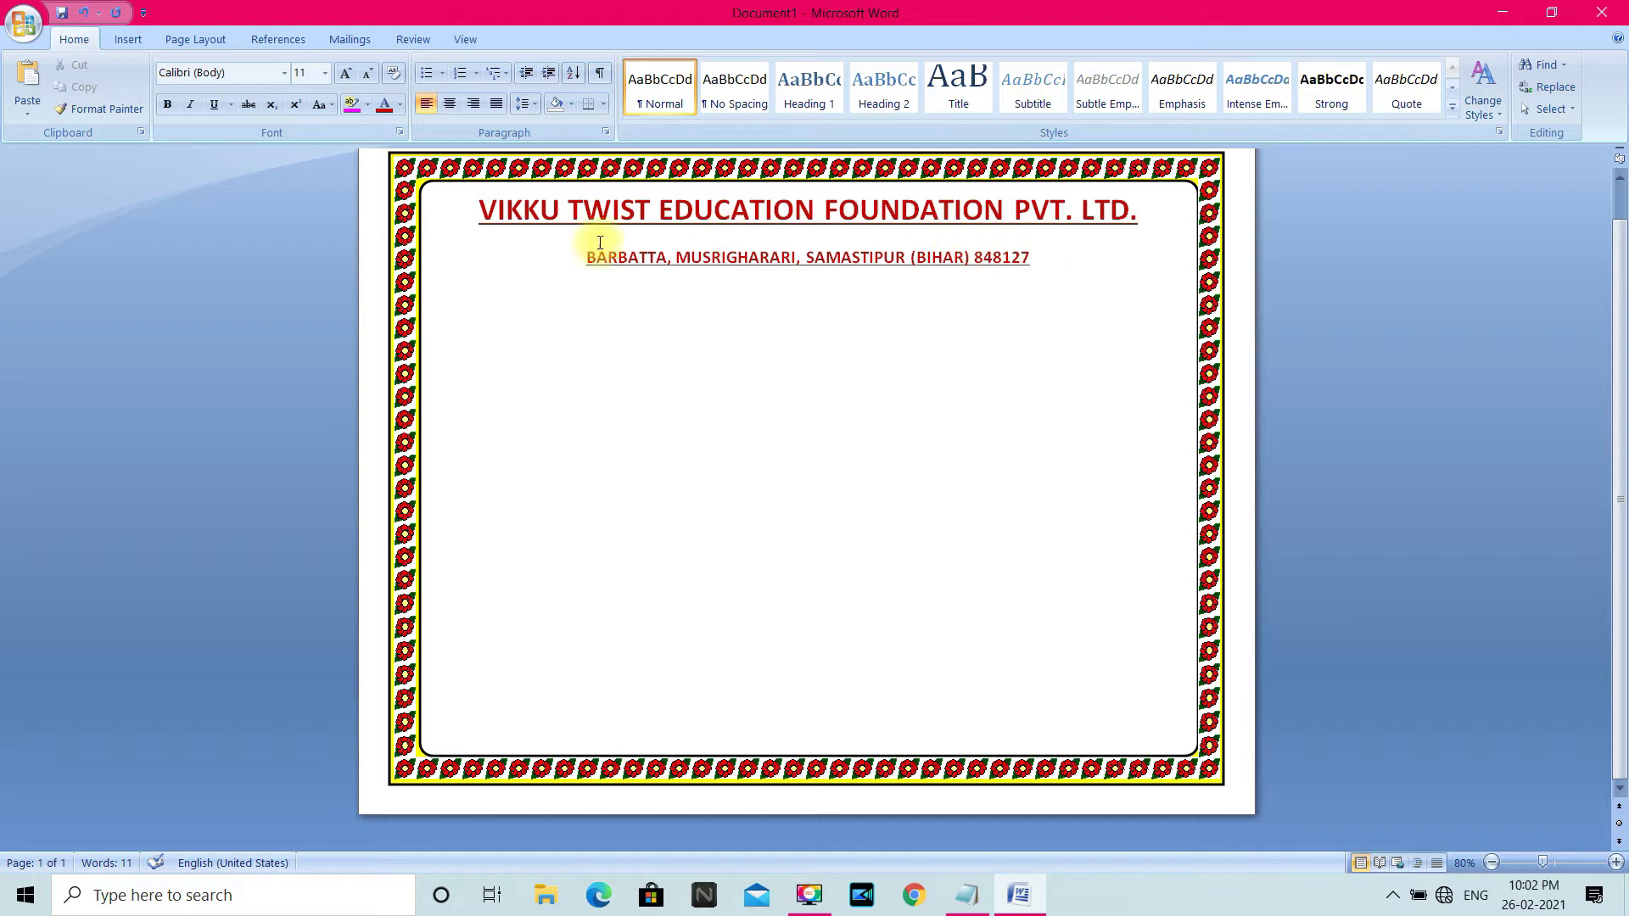
- Insert a blank line above the foundation name heading in the rounded rectangle
{"action": "left_click", "coordinate": [480, 212]}
{"action": "key", "text": "Return"}
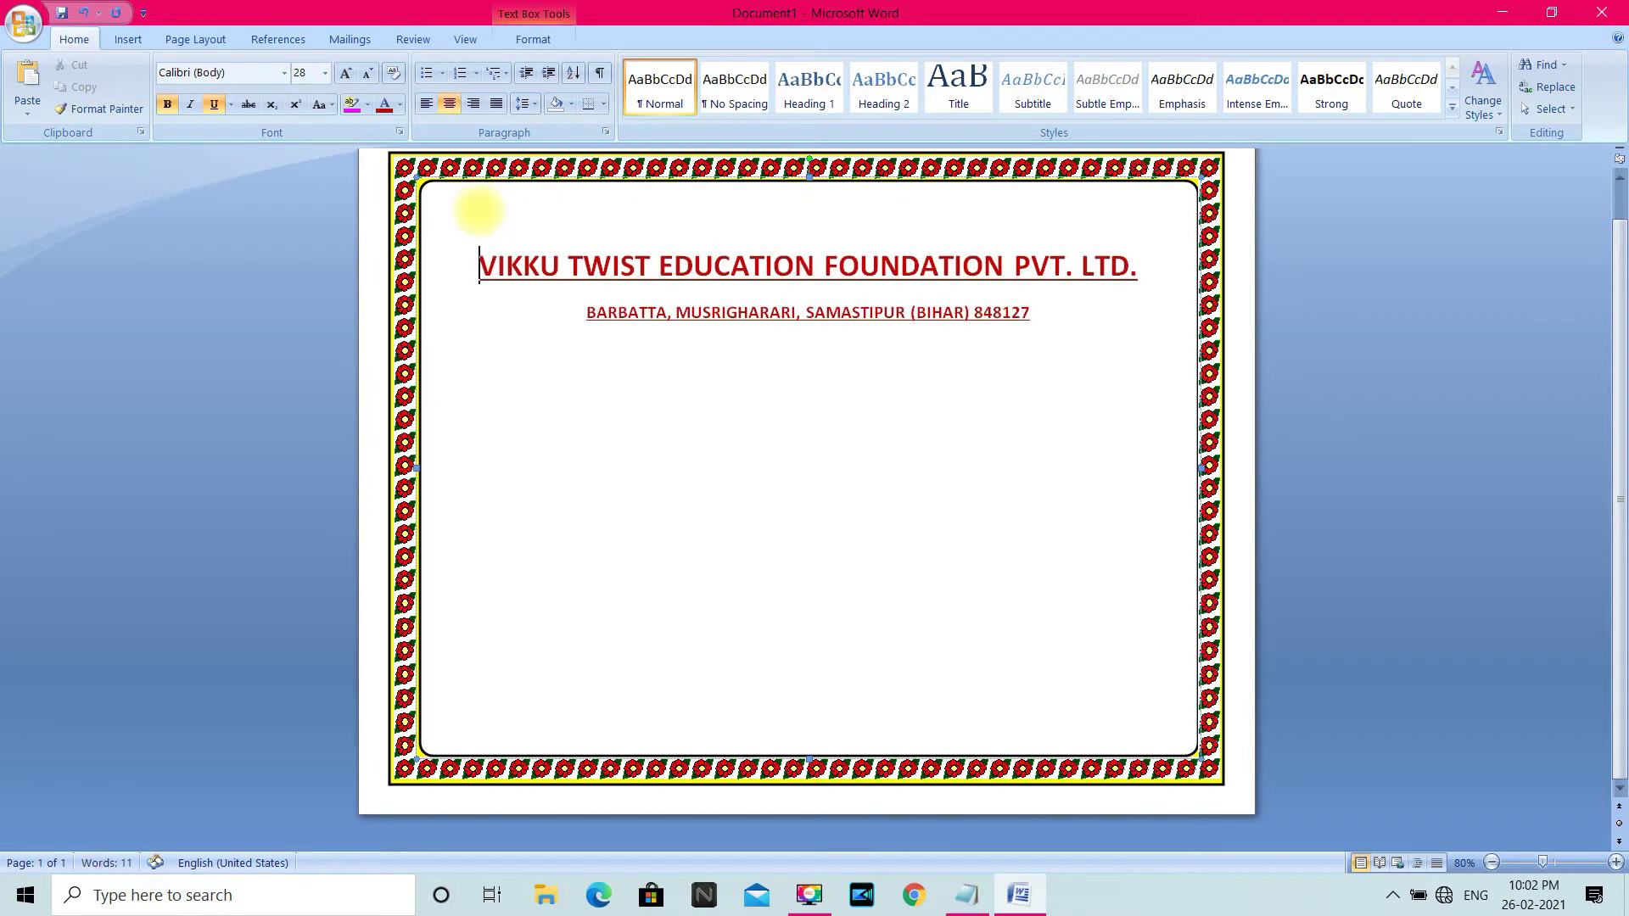